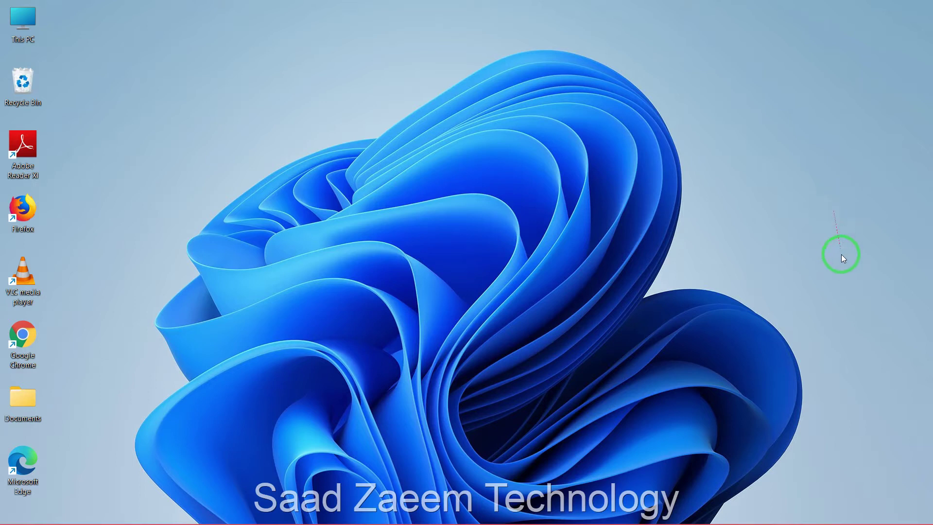
- Raise the system volume to nearly its maximum in the quick settings and close them
mouse_move(821, 522)
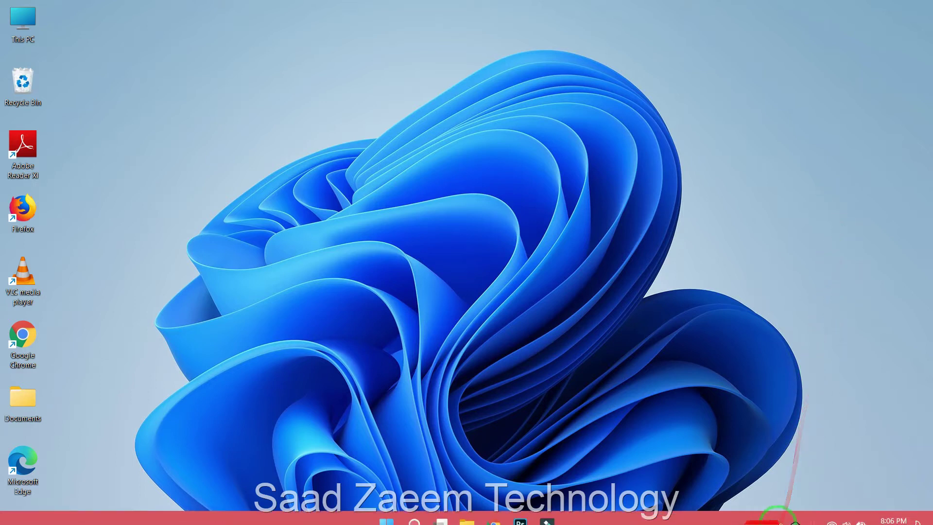
click(846, 514)
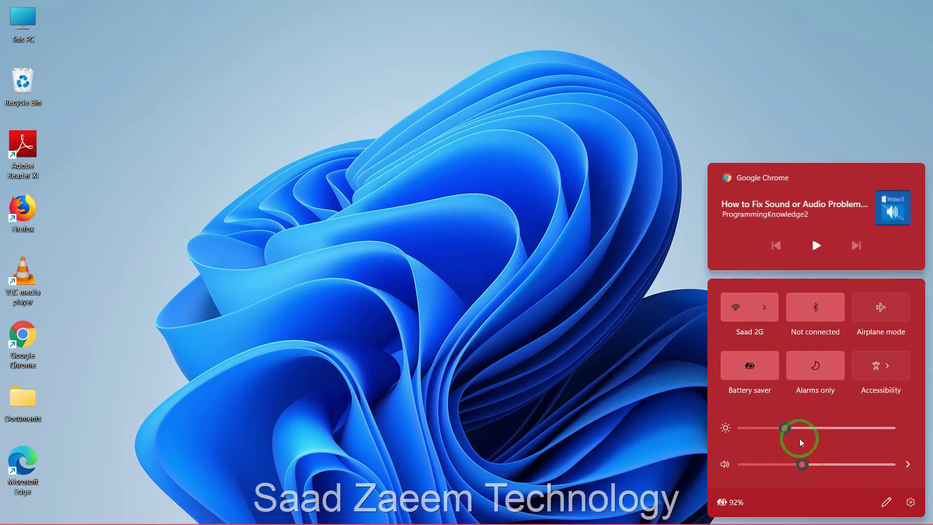
drag(802, 464, 893, 471)
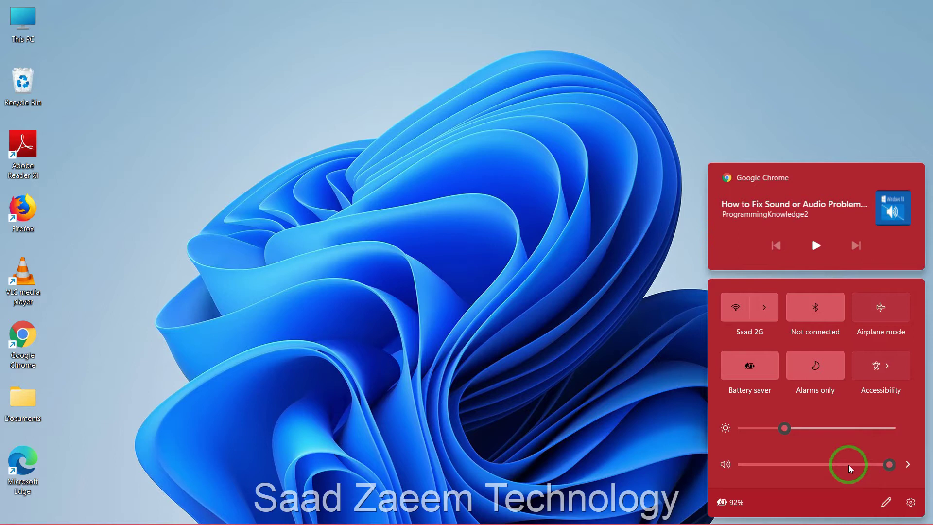
click(629, 427)
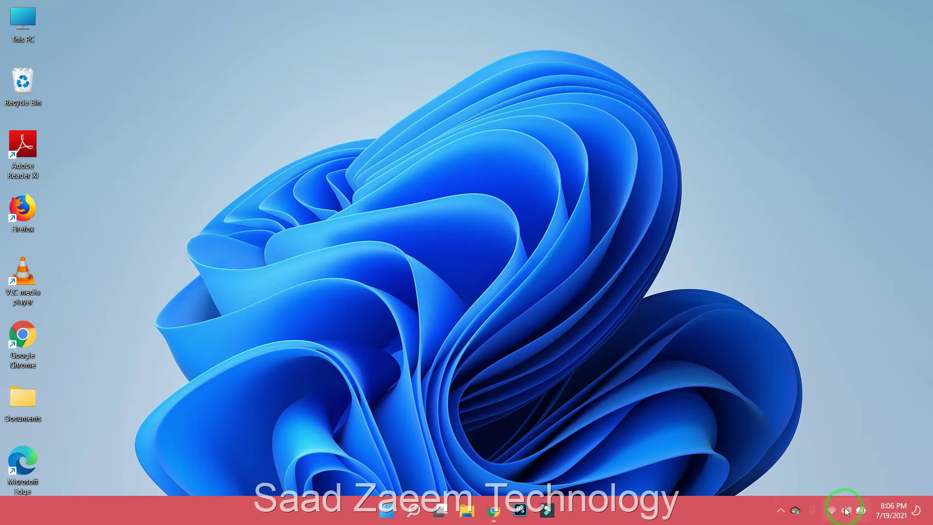
- Start the troubleshooter for sound problems and cancel it at the choice of device
right_click(836, 514)
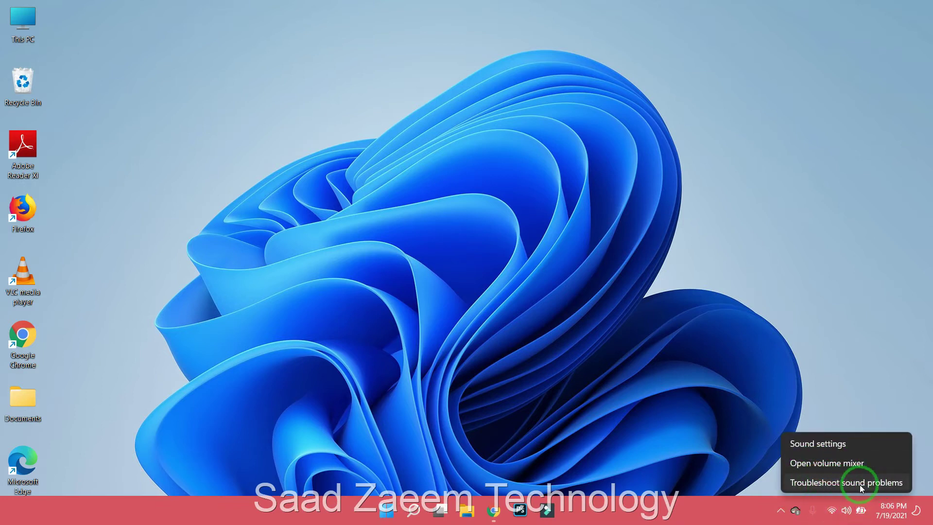
click(860, 485)
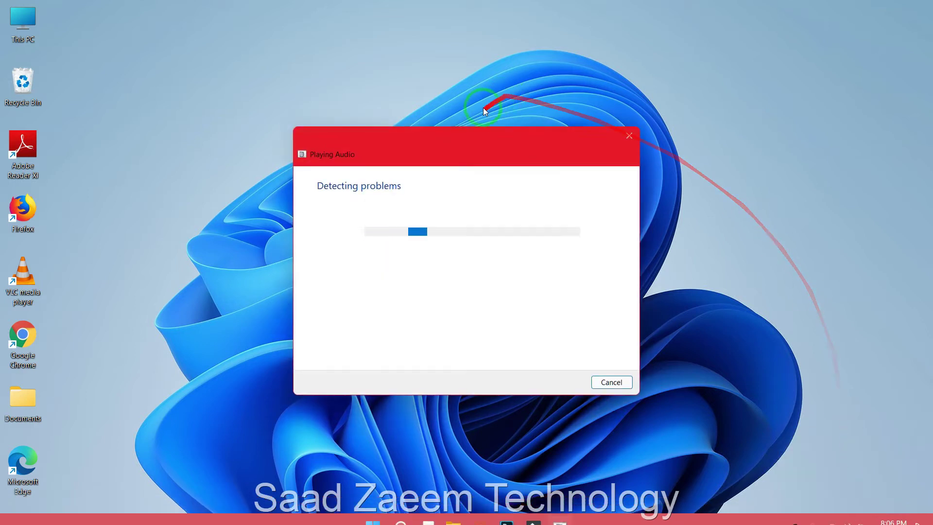
drag(489, 135, 499, 99)
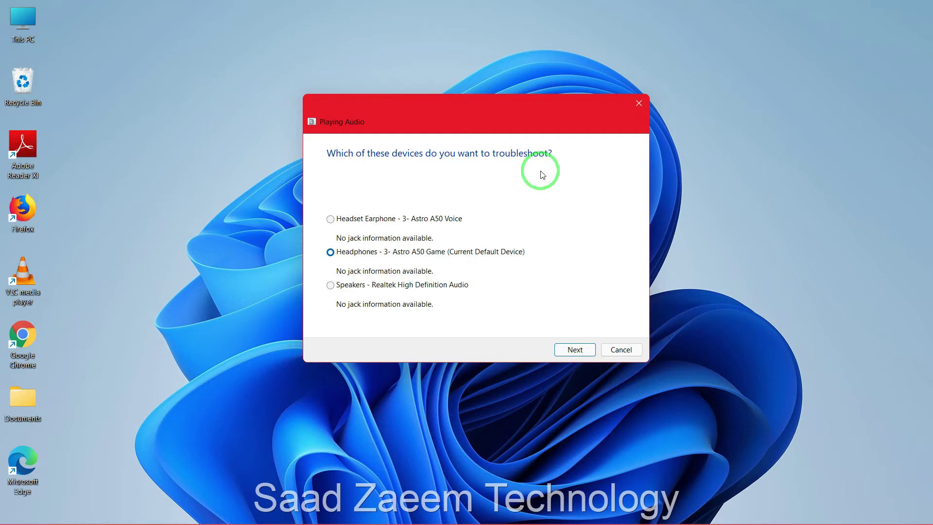
click(630, 350)
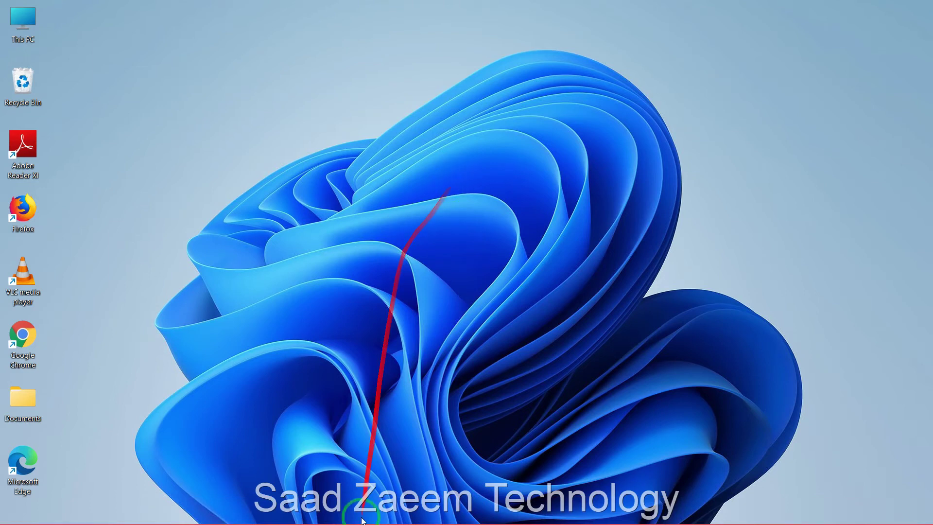
- Search for and open Device Manager, and expand the Sound, video and game controllers category
mouse_move(382, 508)
click(413, 511)
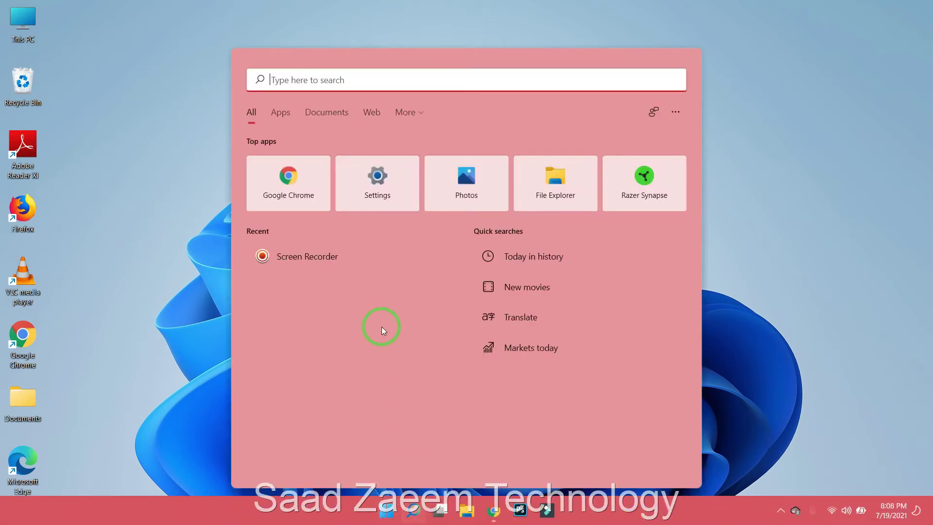
text(T)
key(BackSpace)
text(Dev)
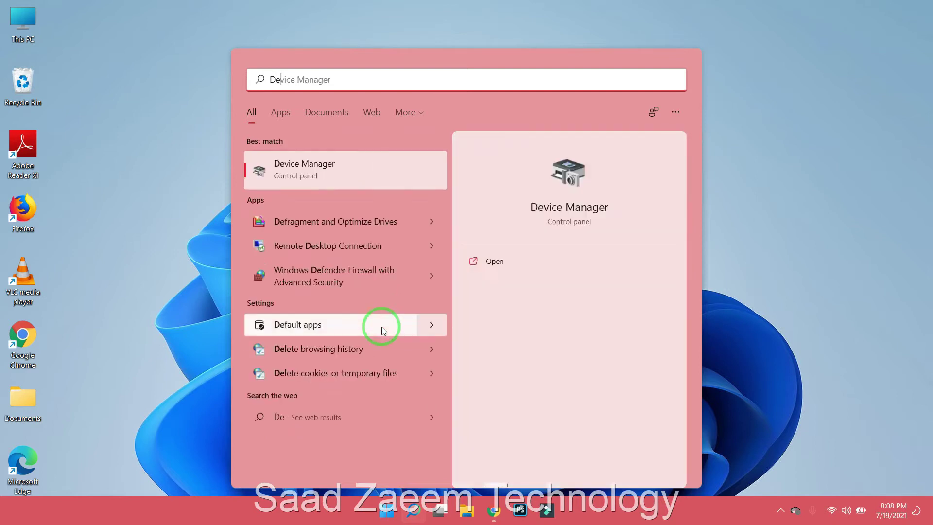
text(ice)
click(355, 174)
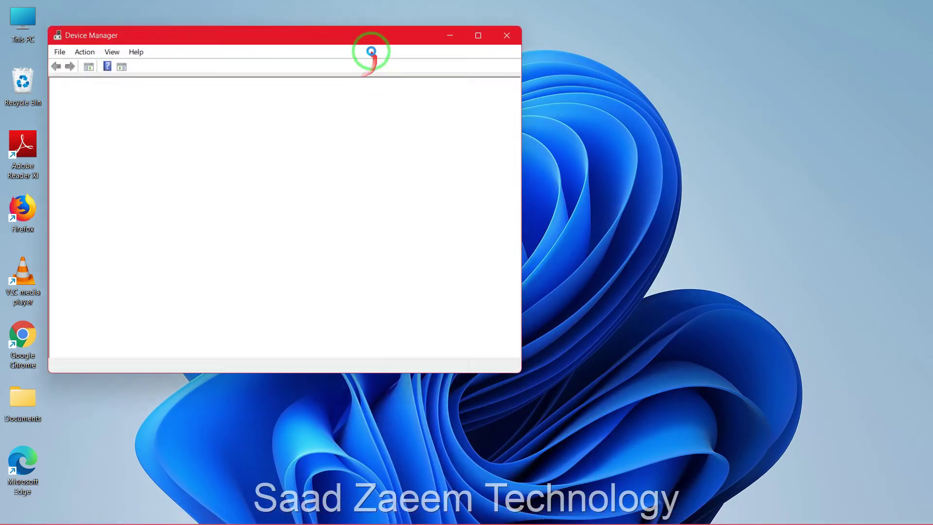
drag(357, 43, 456, 23)
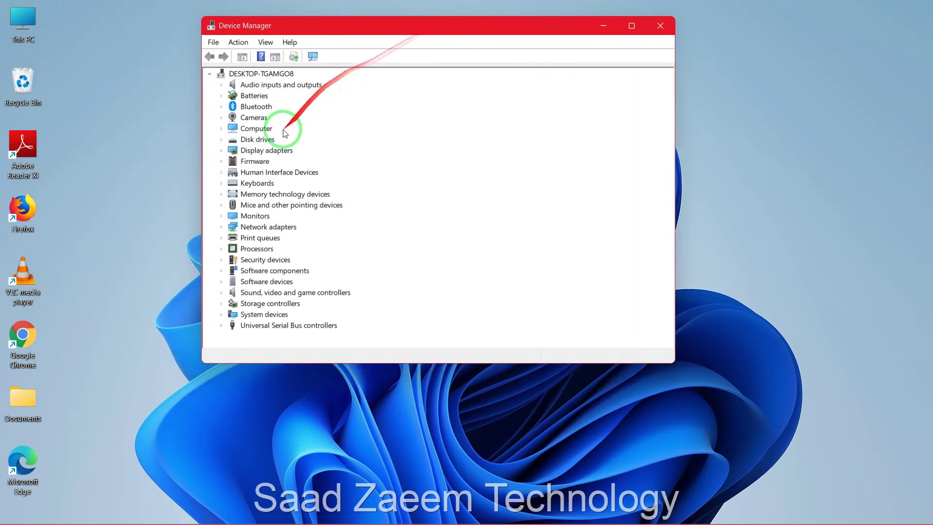
click(222, 293)
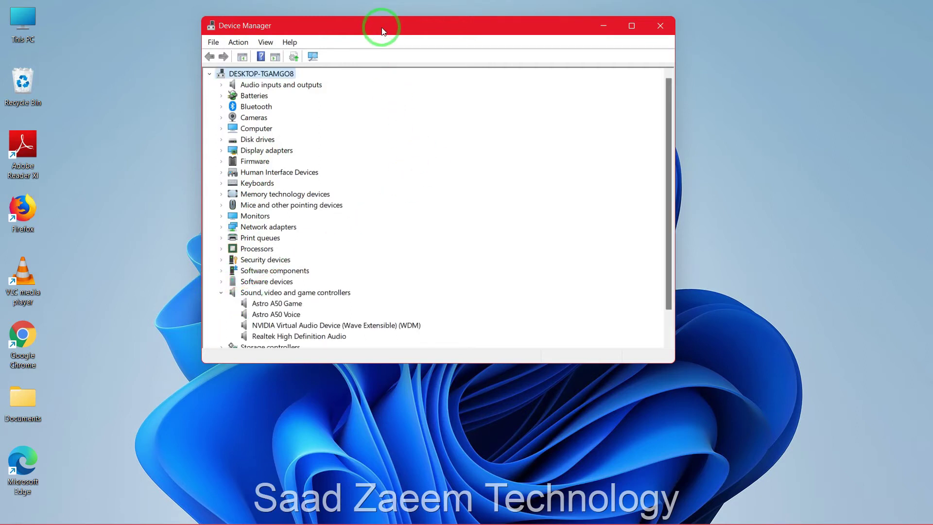
drag(383, 30, 383, 17)
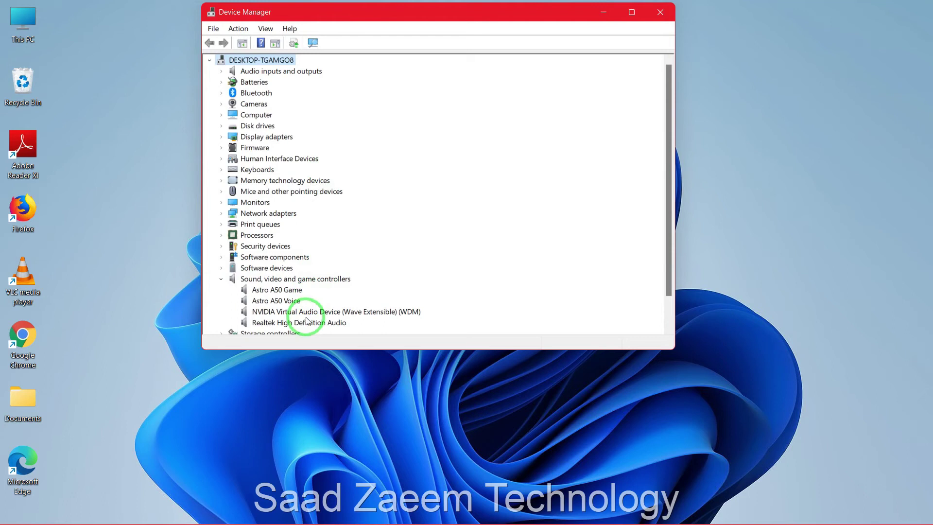
- Open the properties of Realtek High Definition Audio and display its driver information
click(279, 325)
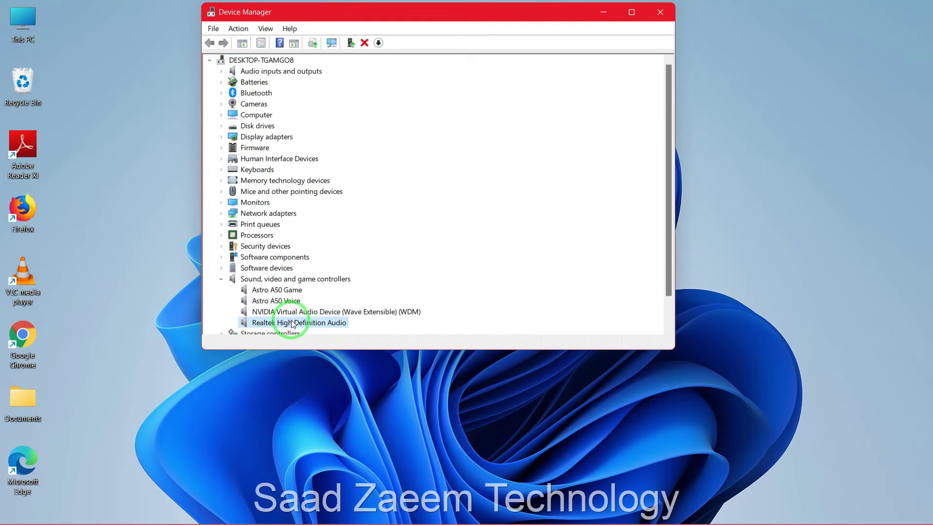
right_click(293, 324)
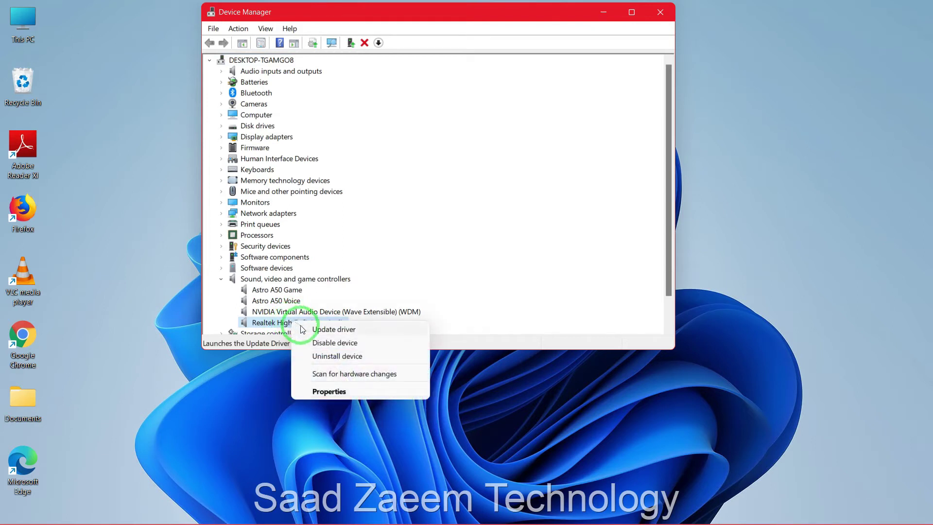
click(328, 391)
drag(360, 46, 401, 32)
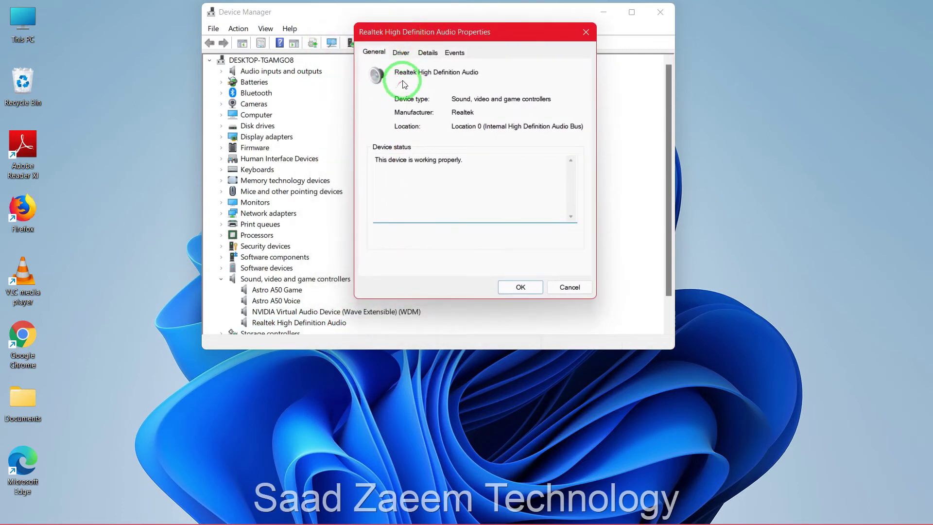
click(402, 52)
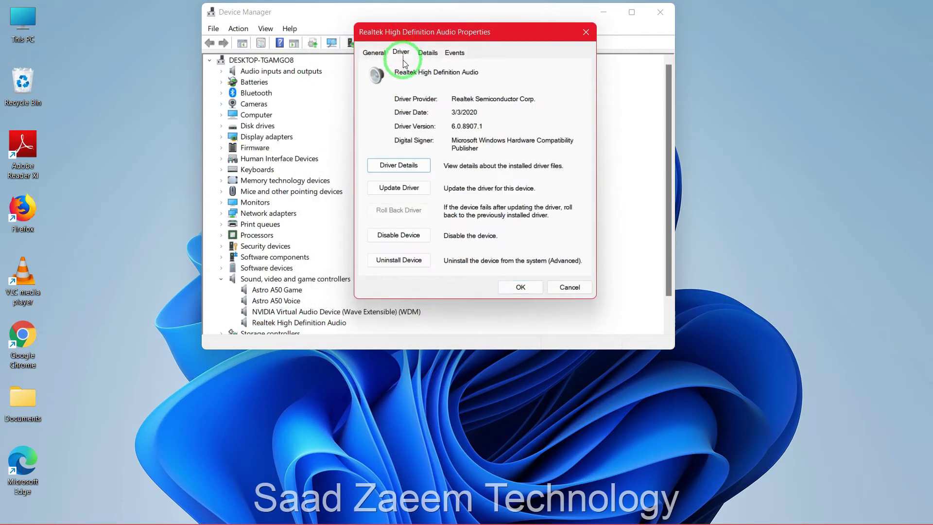
- Start updating the Realtek driver by browsing the computer and picking from the list of available drivers
click(390, 187)
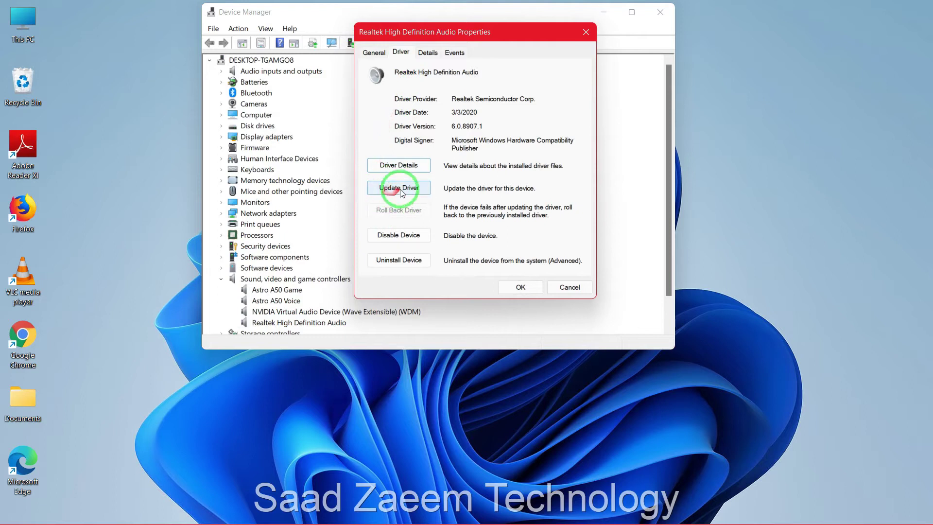
drag(395, 37, 640, 28)
click(605, 185)
click(667, 196)
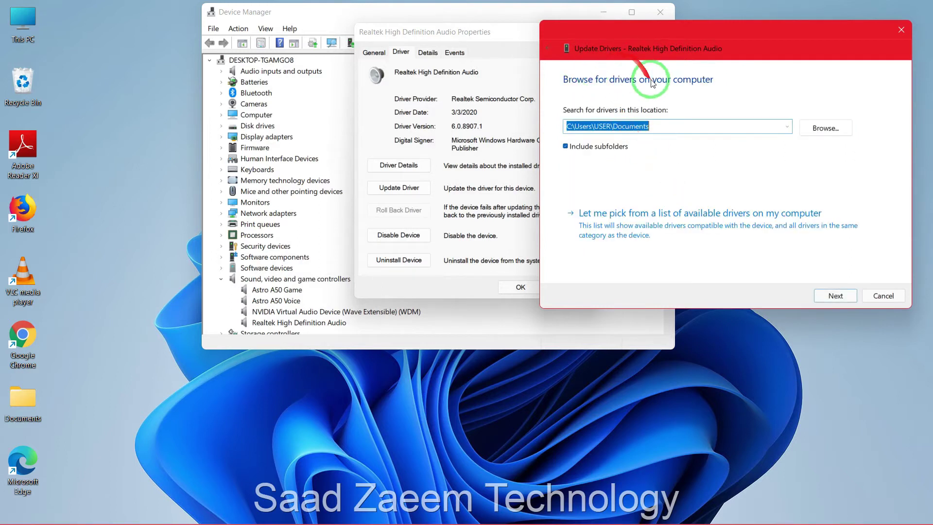
click(660, 127)
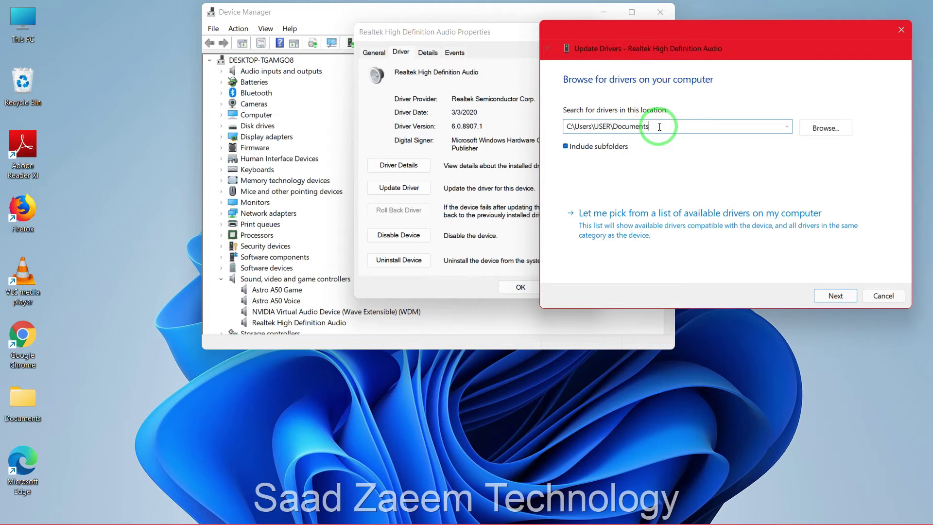
drag(648, 127, 572, 127)
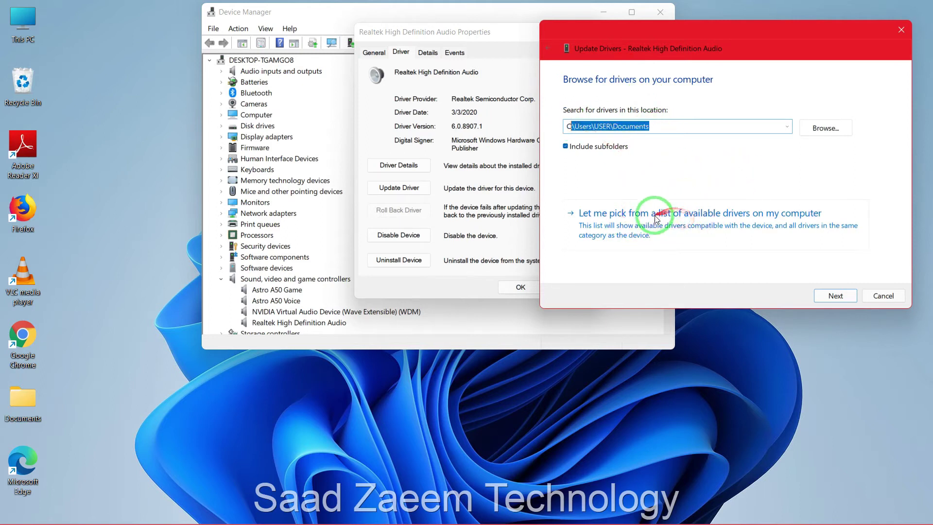
click(782, 223)
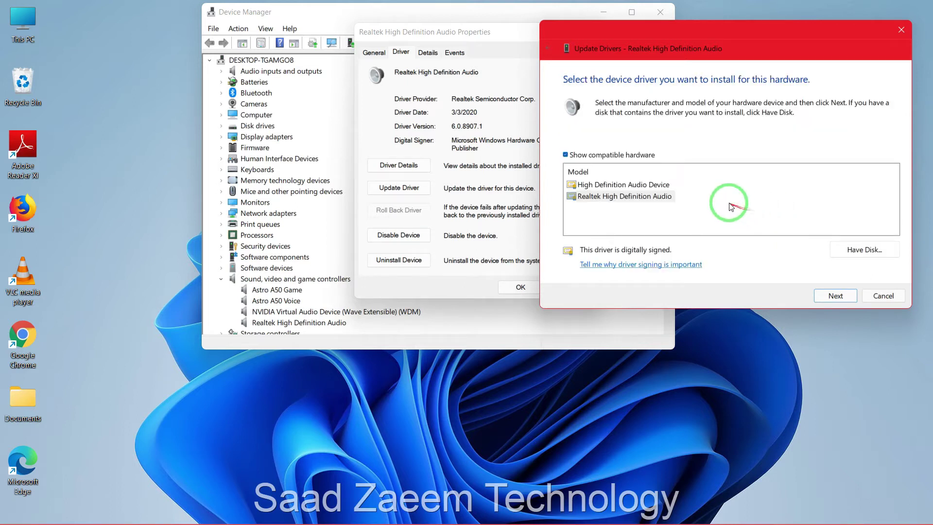
- Install the High Definition Audio Device driver, accepting the compatibility warning, and close the update, properties and Device Manager windows
click(636, 188)
click(837, 296)
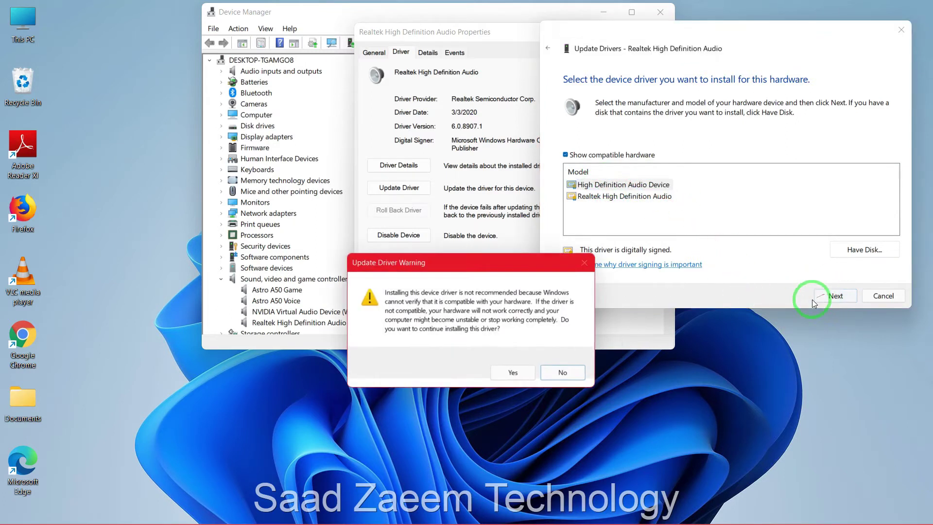
drag(725, 73, 769, 70)
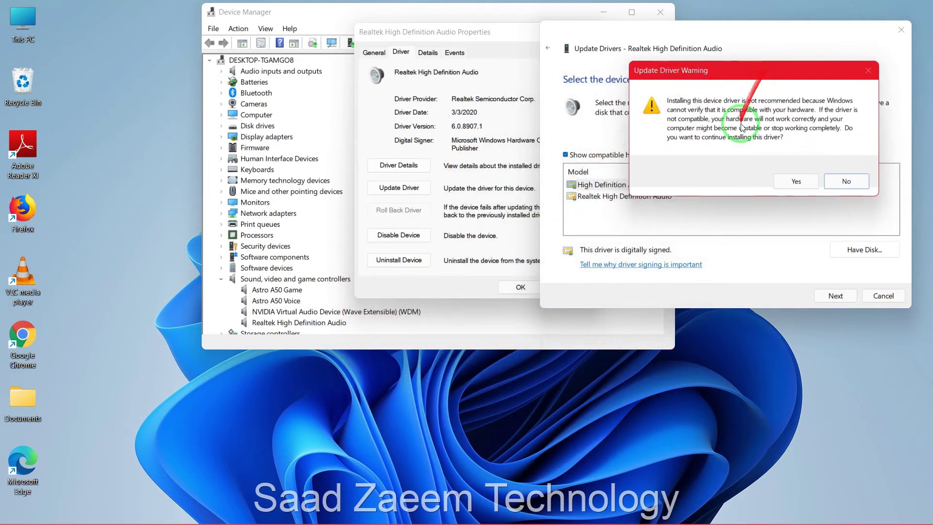
click(788, 181)
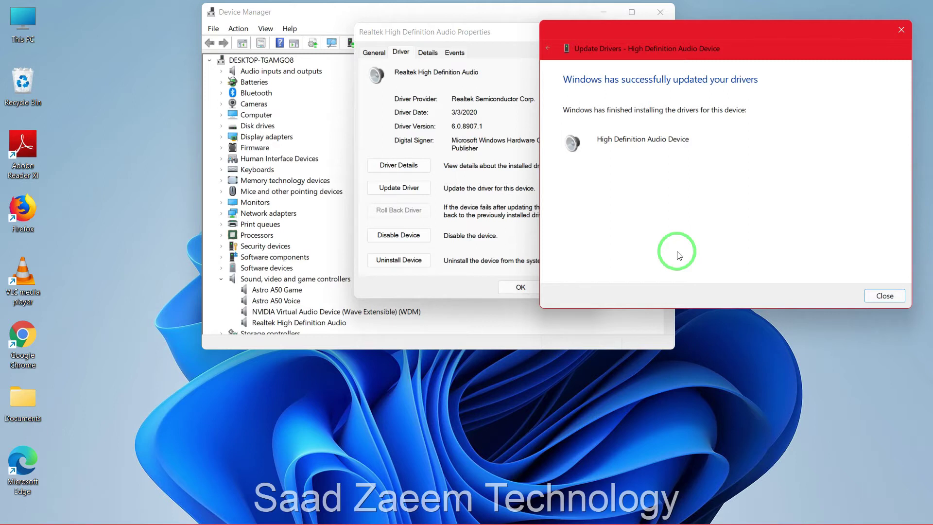
key(Escape)
key(Escape)
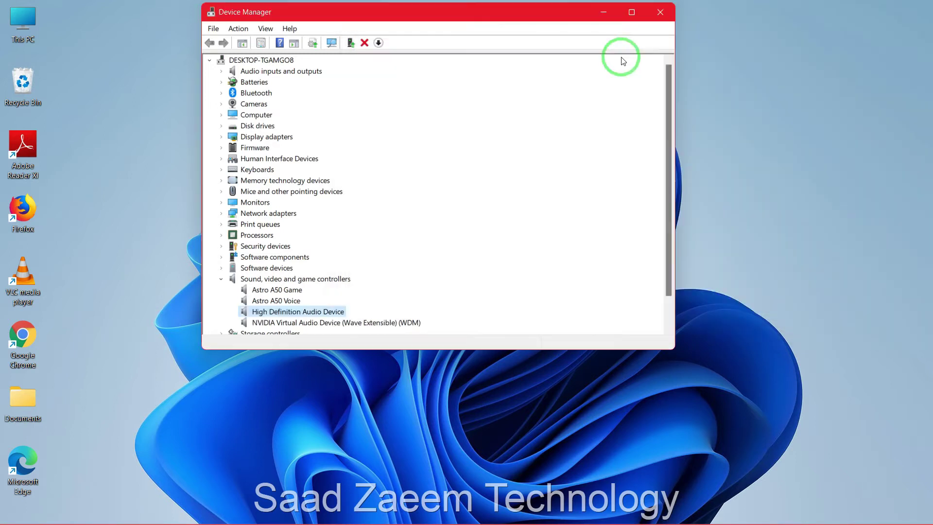
click(660, 13)
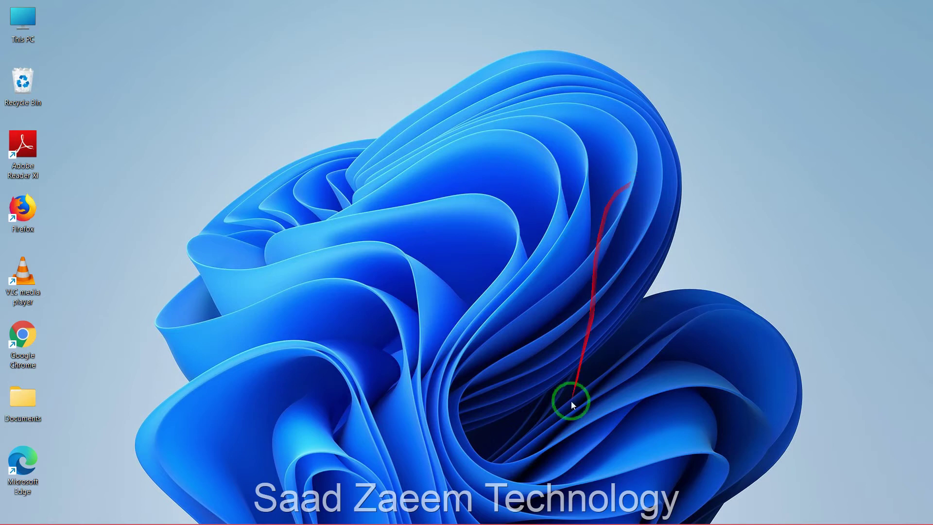
- Reopen Device Manager and expand the Sound, video and game controllers category again
click(413, 510)
text(Devi)
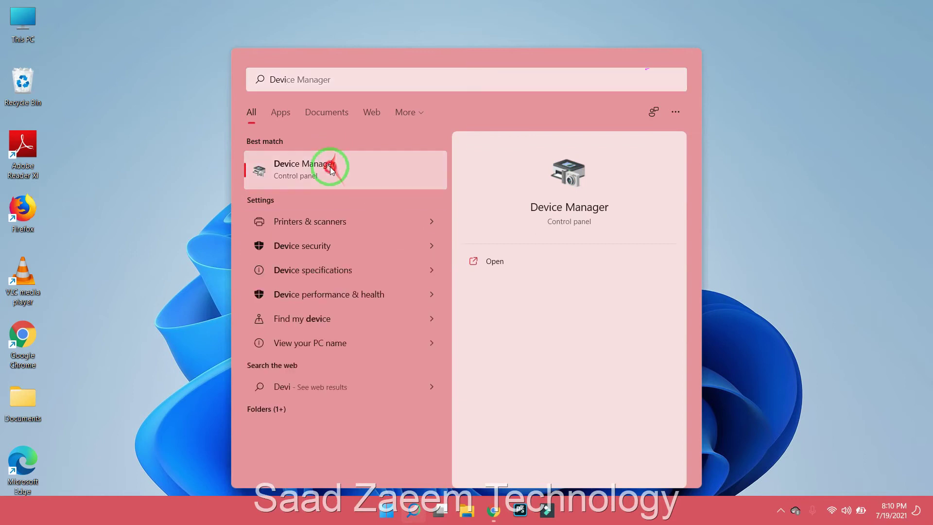
click(330, 167)
drag(267, 36, 432, 25)
double_click(235, 290)
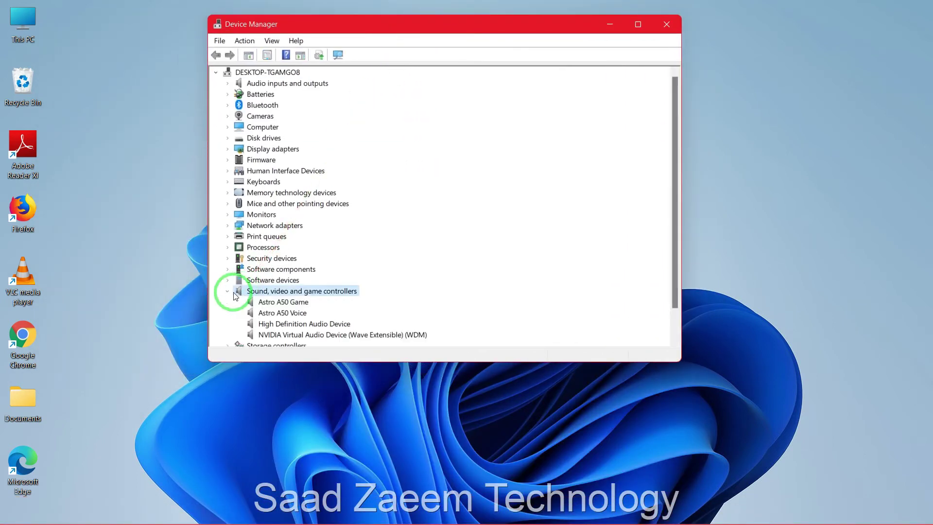
- Look at the uninstall option for High Definition Audio Device without applying it, and close Device Manager
right_click(286, 327)
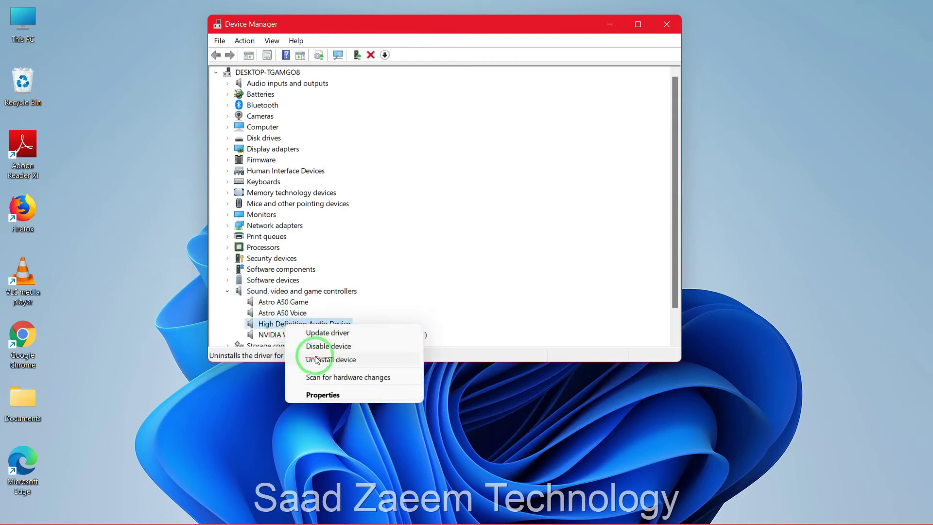
click(448, 241)
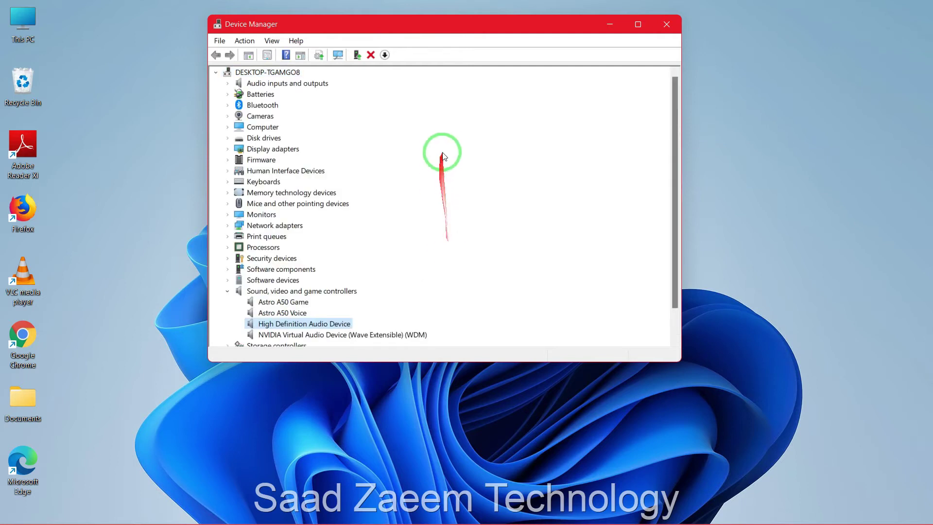
click(663, 26)
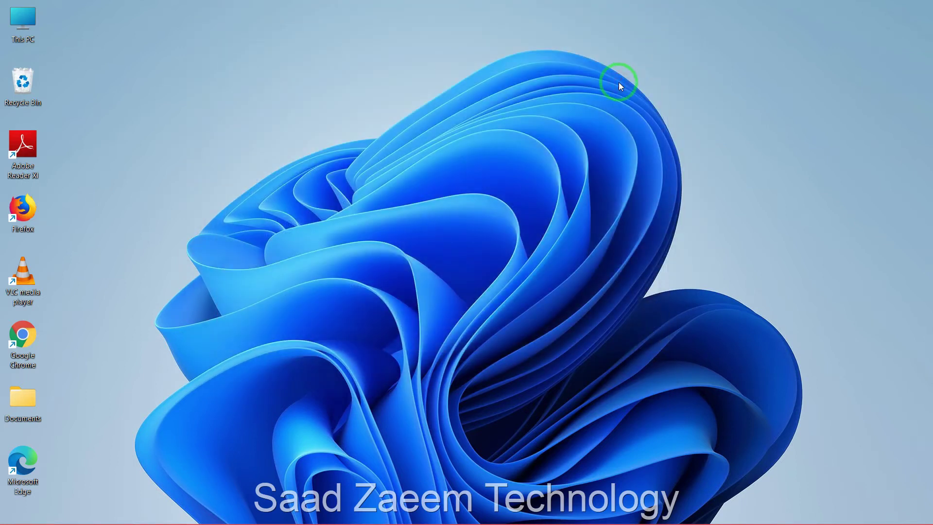
- Open the system Sound settings and bring up the classic Sound dialog through the additional sound settings
click(778, 231)
key(super)
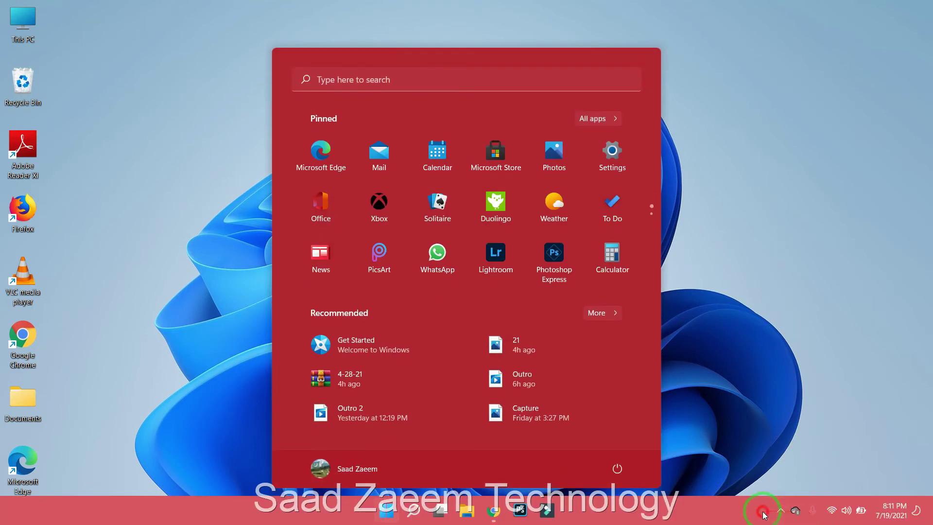
right_click(847, 511)
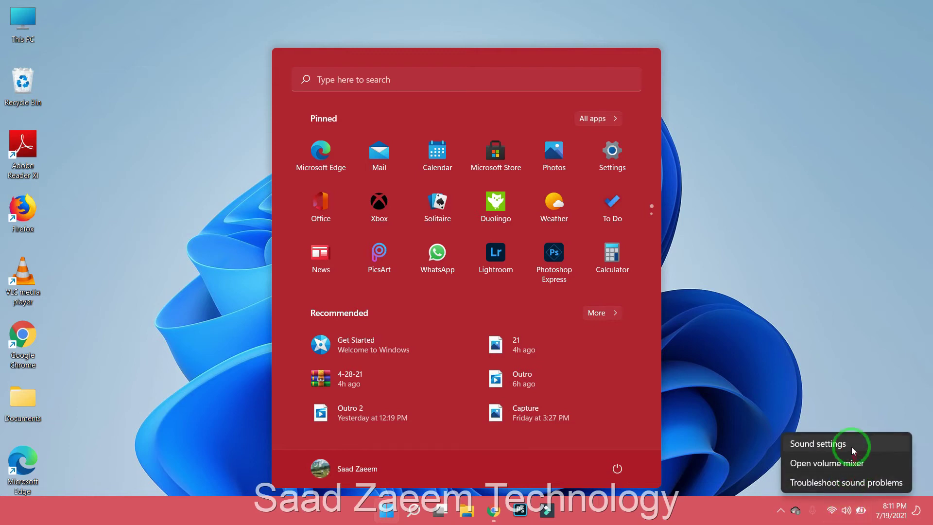
click(832, 443)
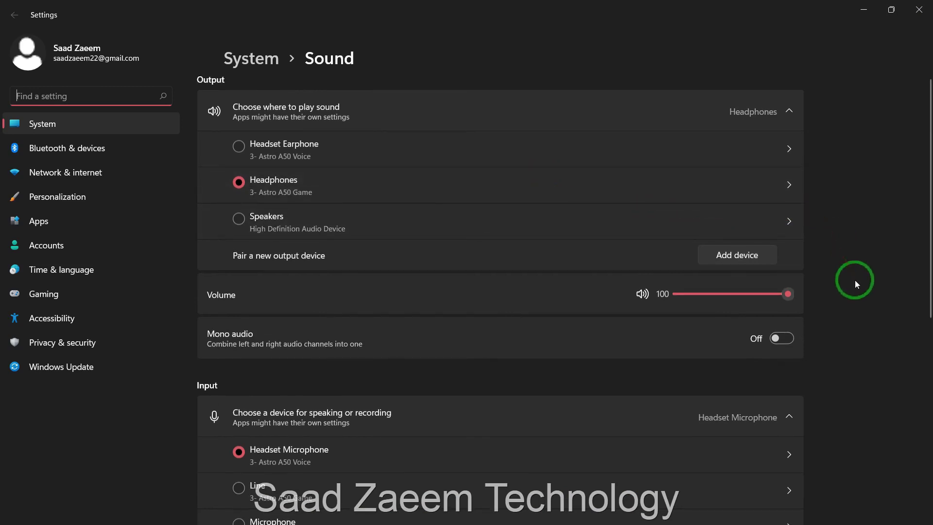
scroll(855, 280, down, 8)
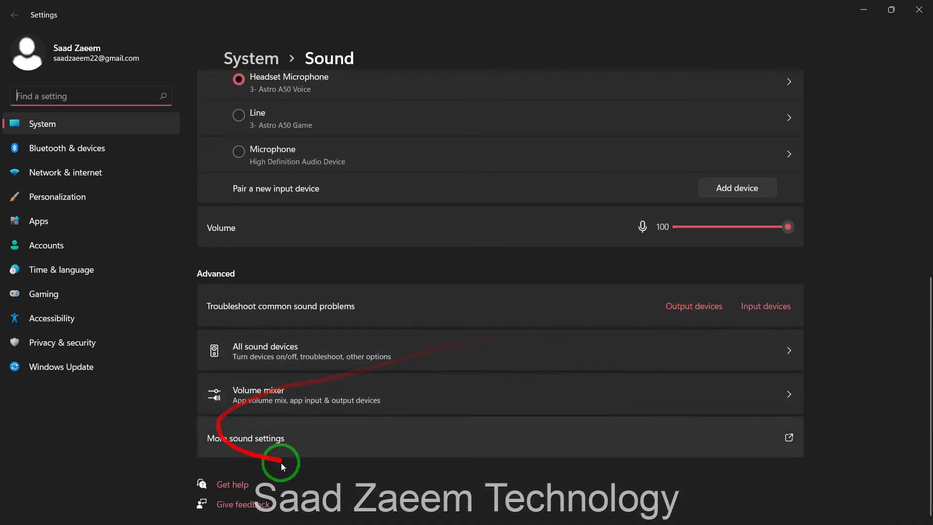
click(293, 443)
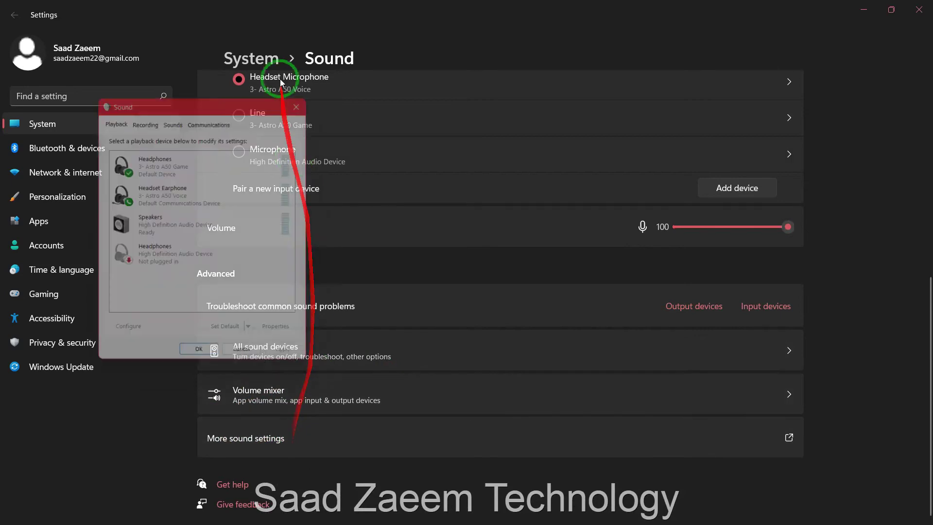
drag(225, 104, 465, 54)
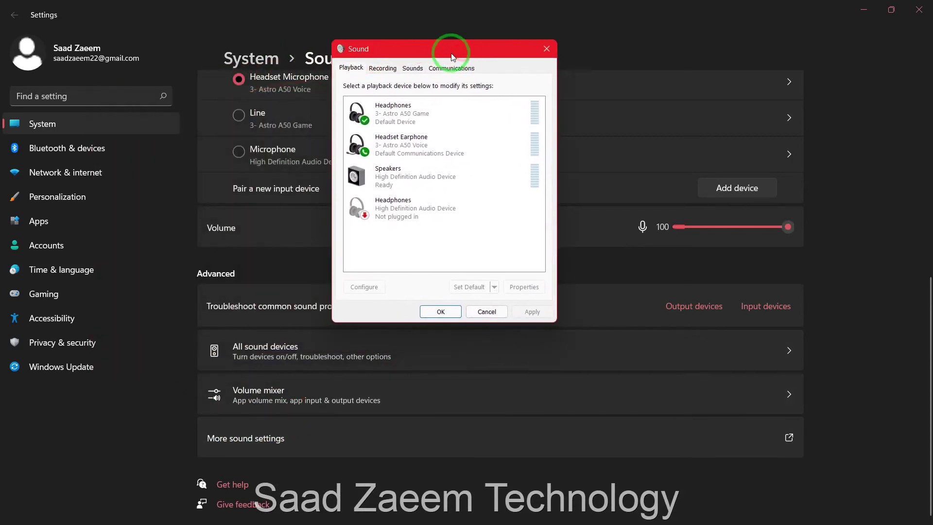
- Look at the options for the Speakers playback device, including Set as Default Device, without applying any
click(435, 147)
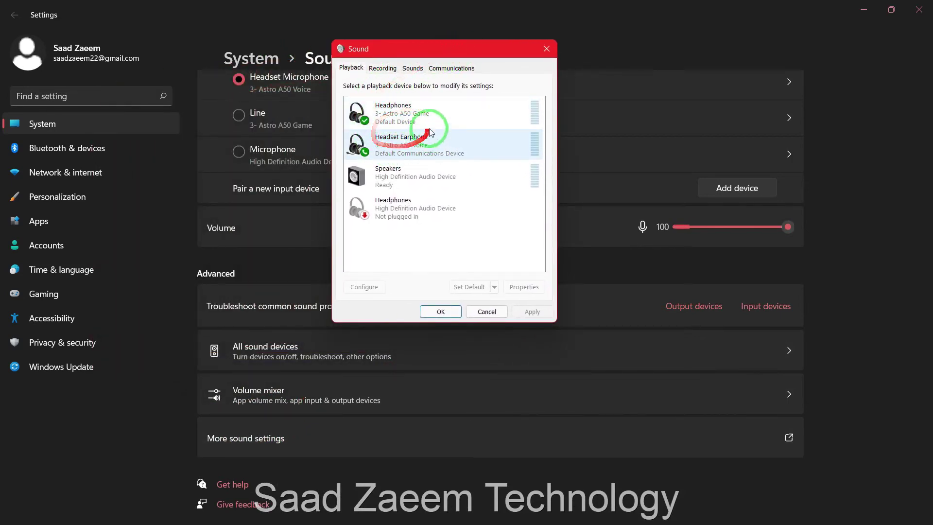
click(432, 124)
click(414, 146)
click(390, 178)
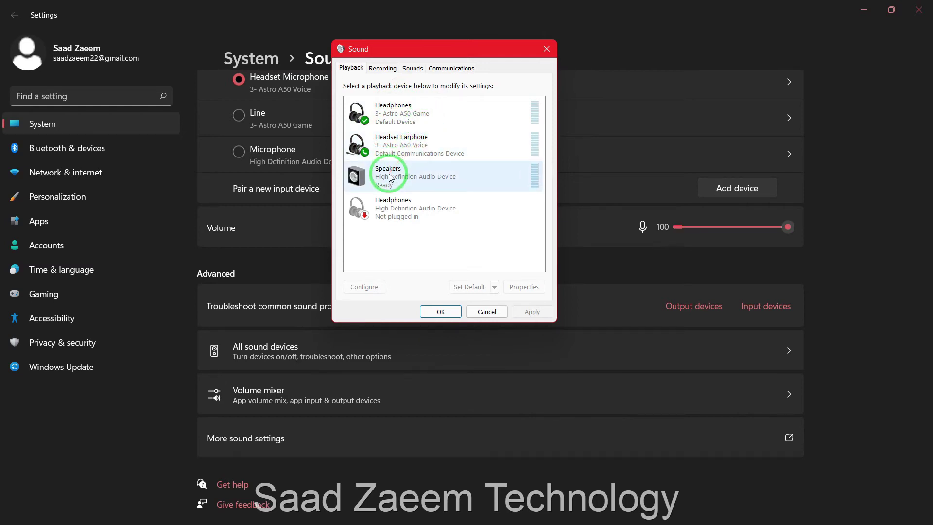
click(390, 179)
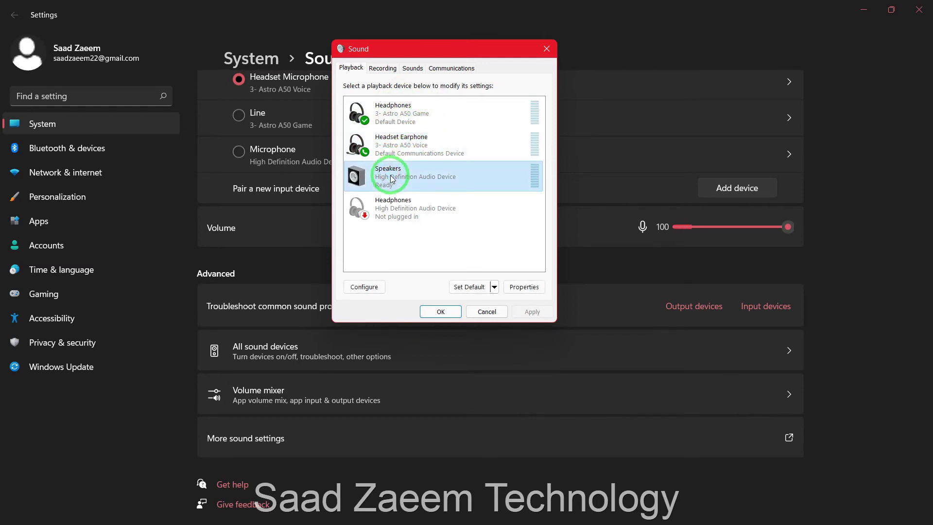
right_click(396, 180)
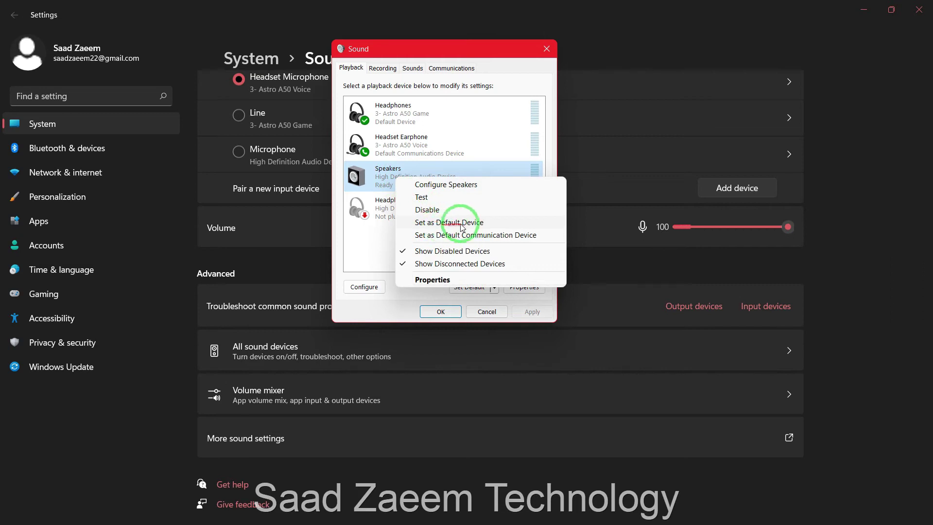
click(370, 238)
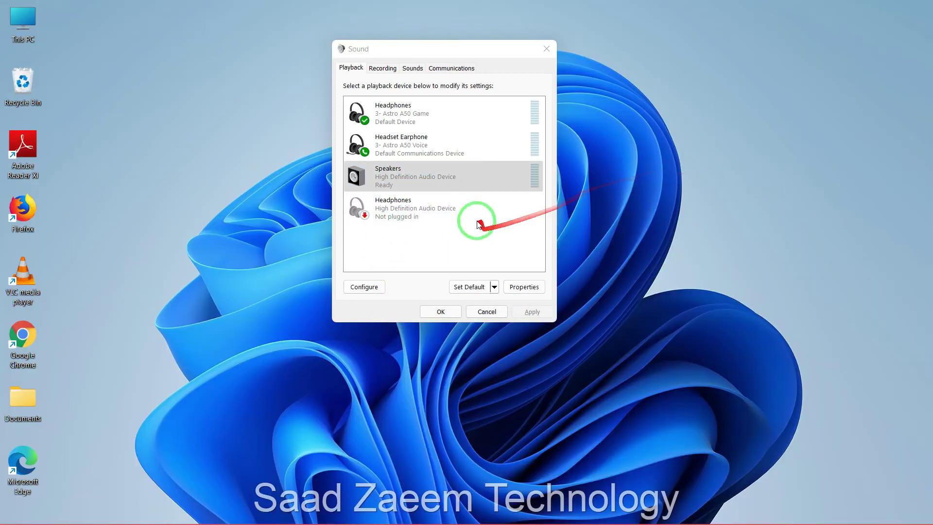
- Open the properties of the Speakers playback device, raise its level to 100 and unmute it
click(475, 123)
click(462, 173)
right_click(462, 175)
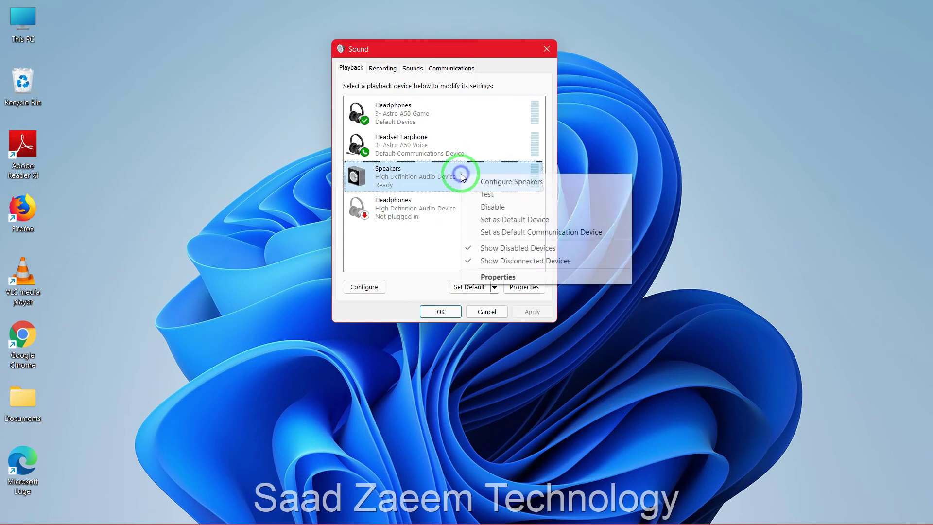
click(501, 277)
drag(428, 95, 501, 61)
click(467, 80)
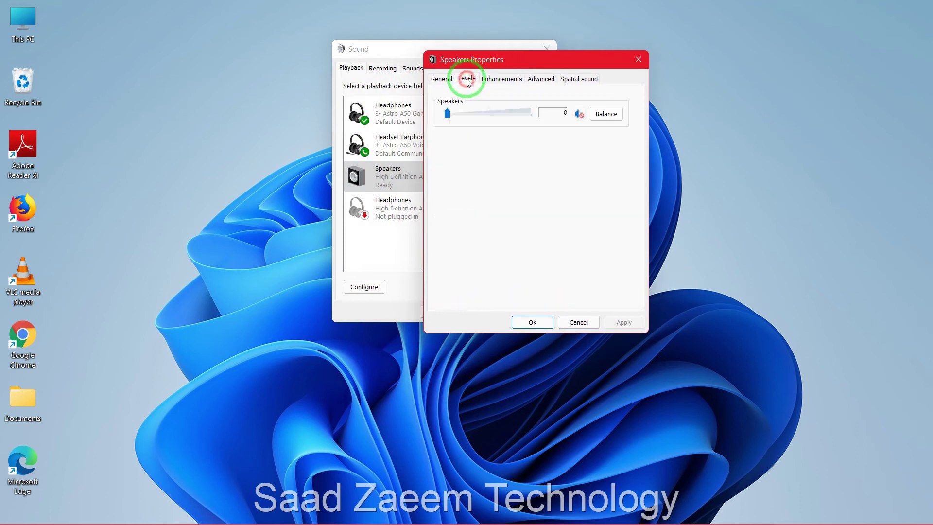
drag(447, 112, 537, 120)
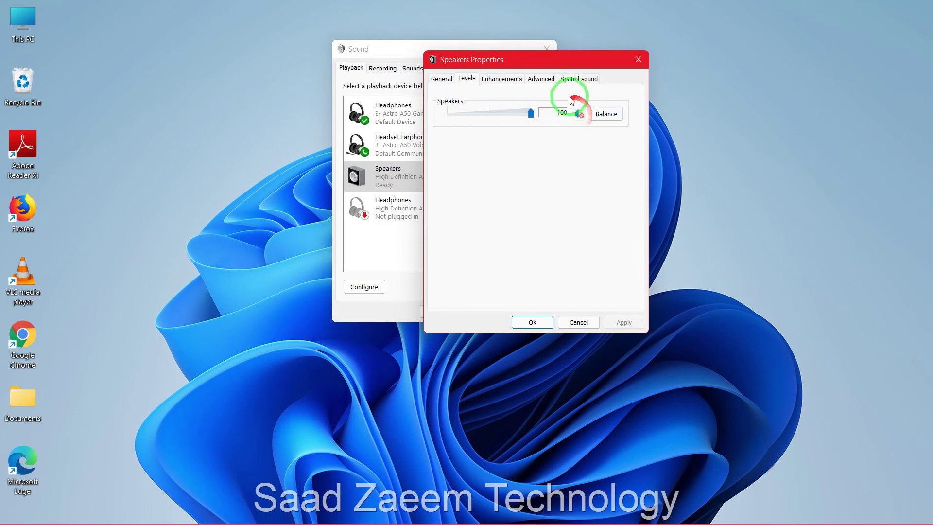
click(582, 115)
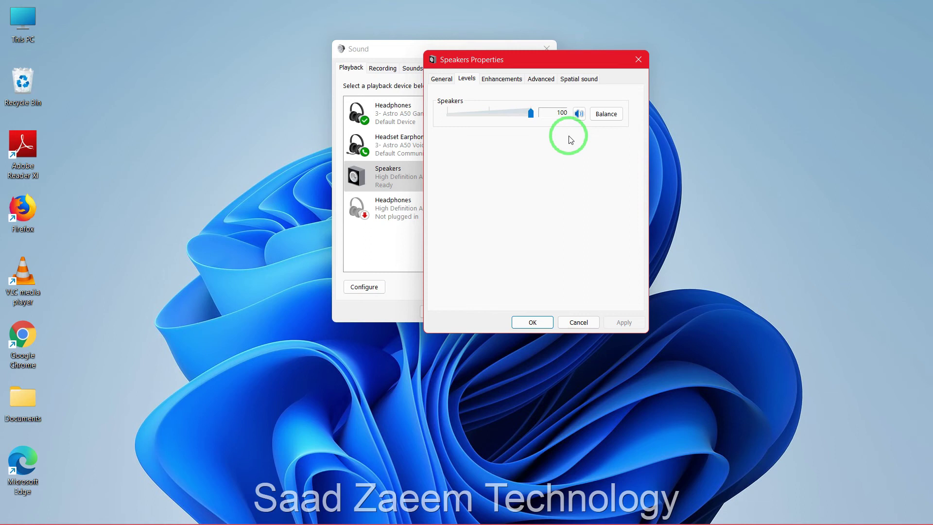
click(545, 112)
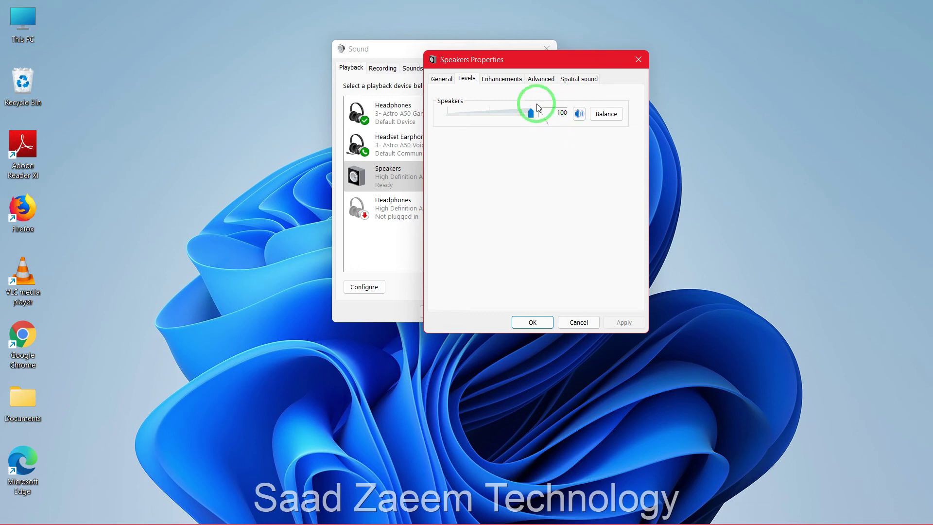
- Disable all enhancements for the Speakers and apply the change
click(518, 80)
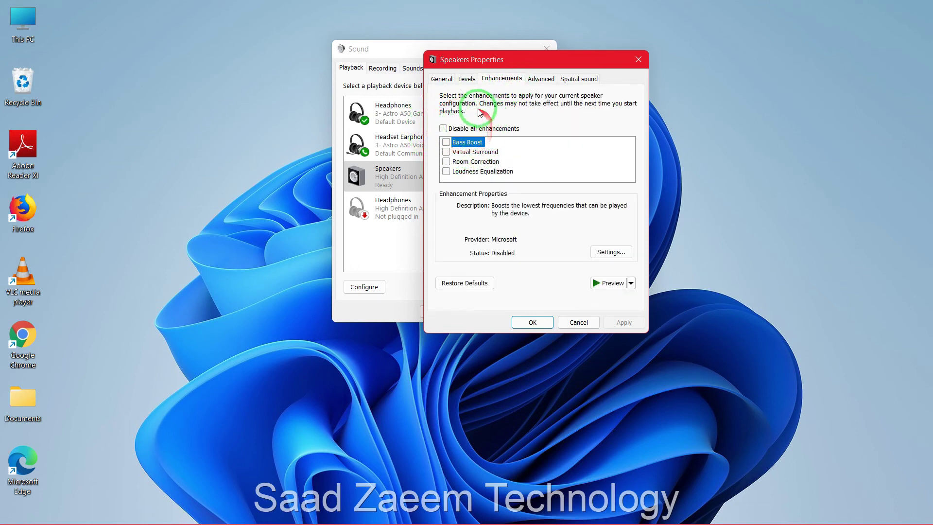
click(443, 130)
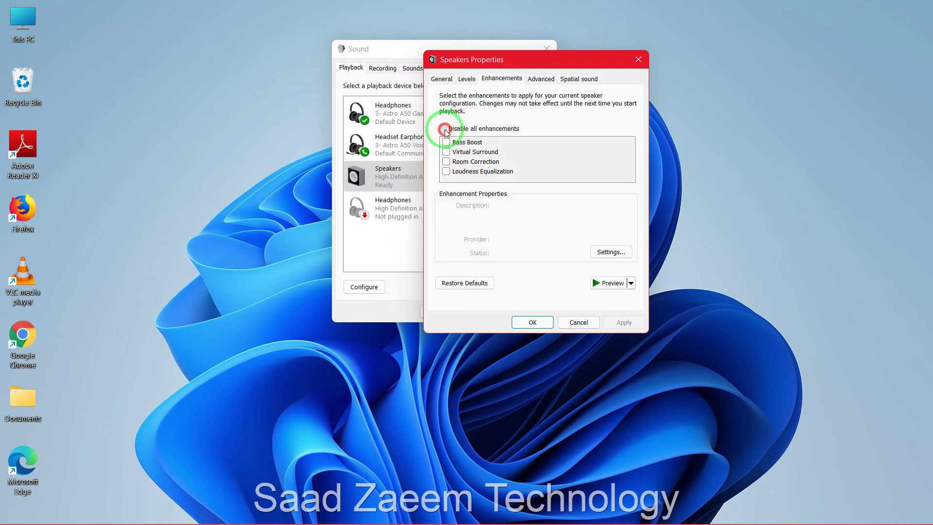
click(611, 330)
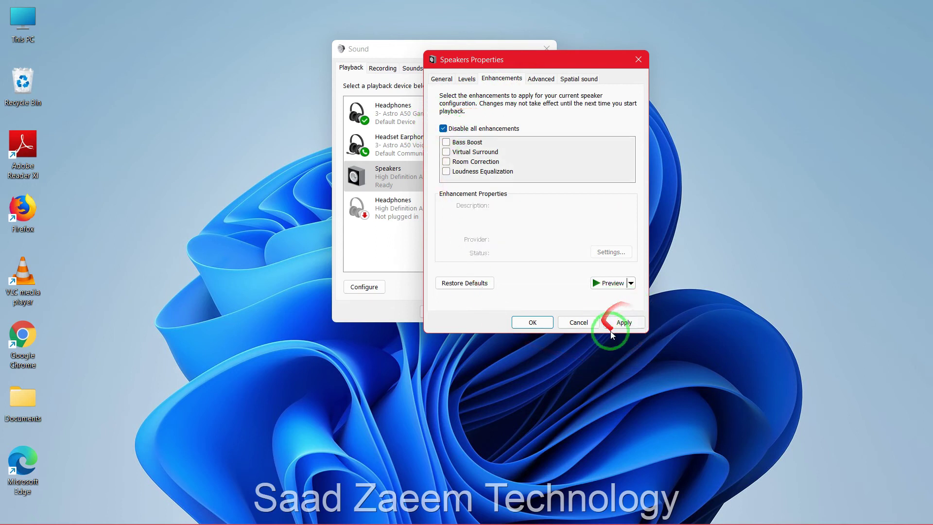
click(628, 324)
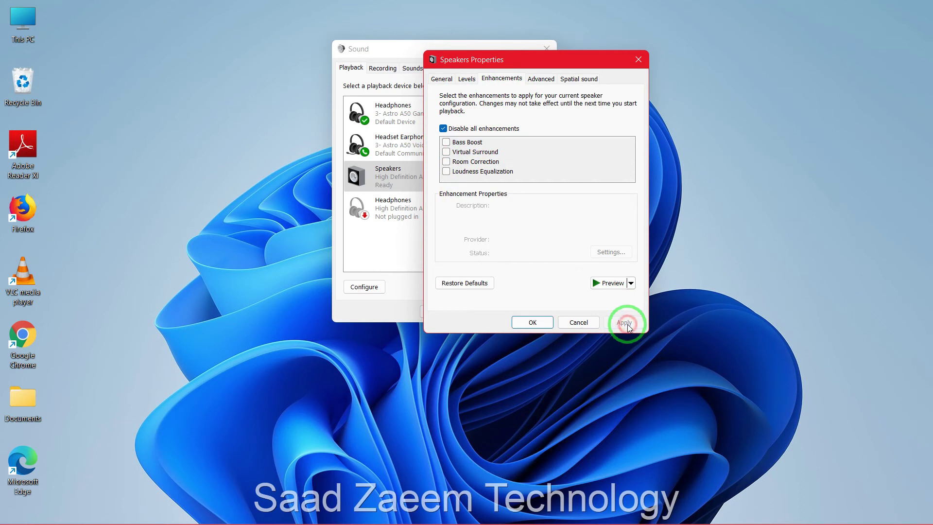
- Set the Speakers' default format to 24 bit, 48000 Hz (Studio Quality) and play the test sound
click(537, 79)
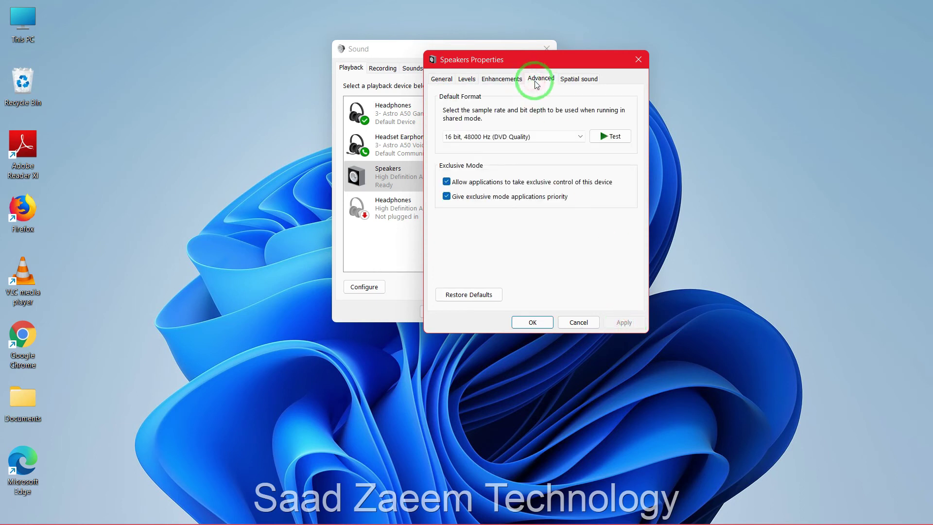
click(499, 80)
click(473, 80)
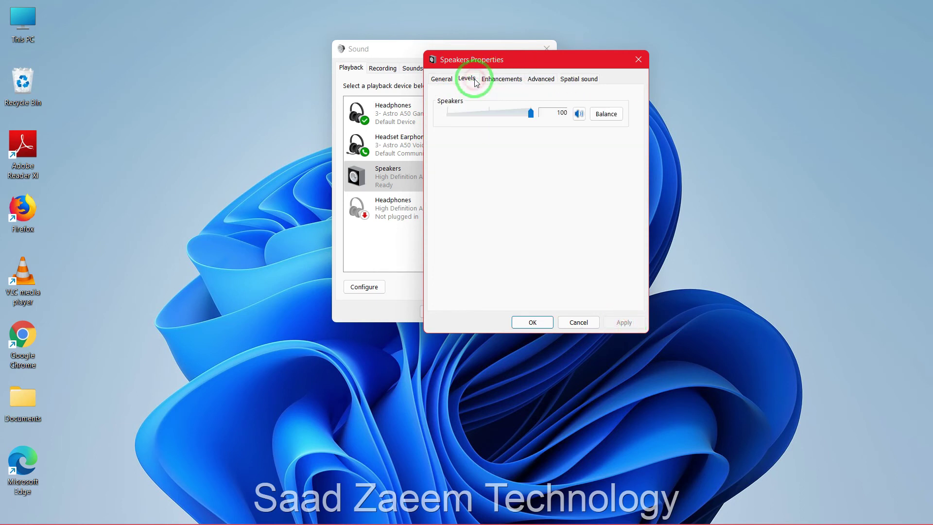
click(558, 80)
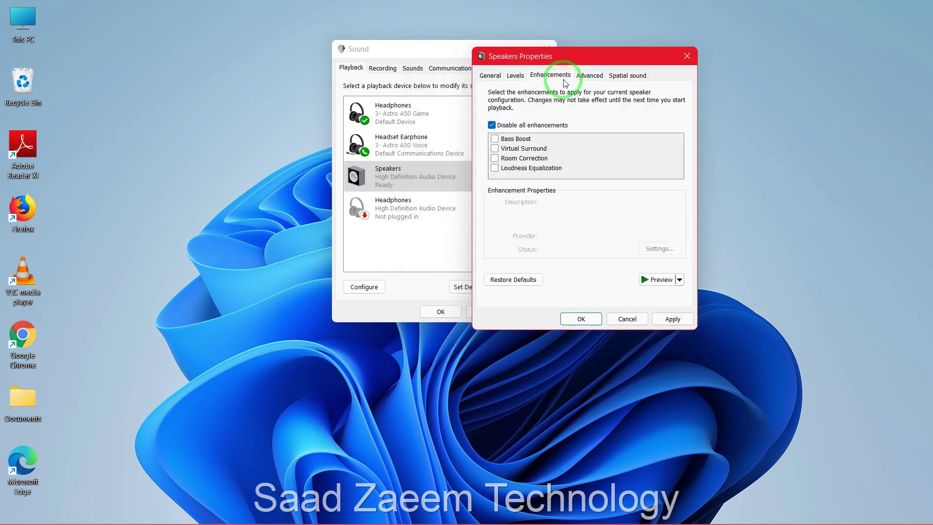
click(586, 77)
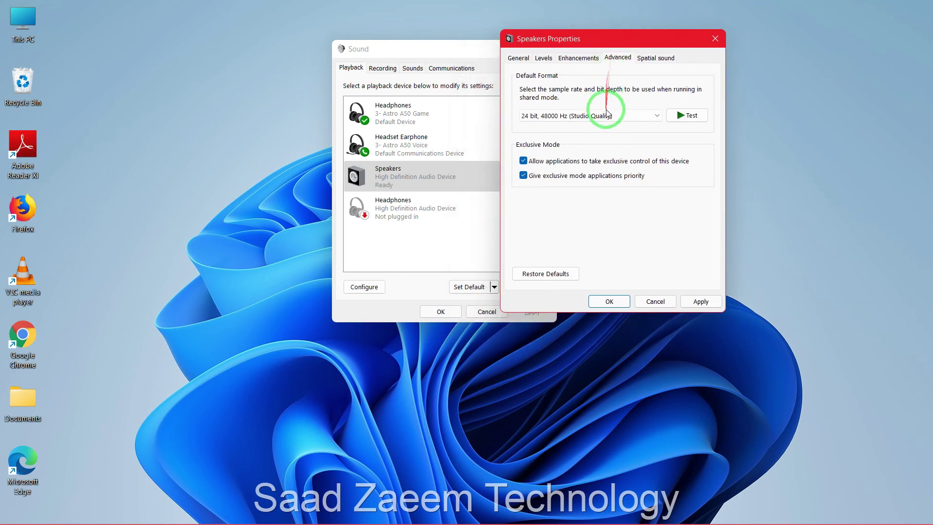
click(606, 115)
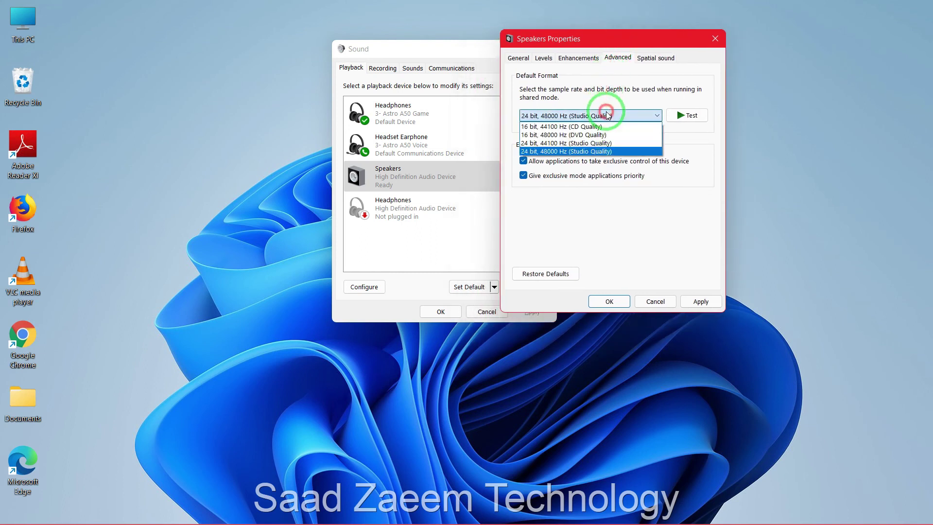
click(554, 152)
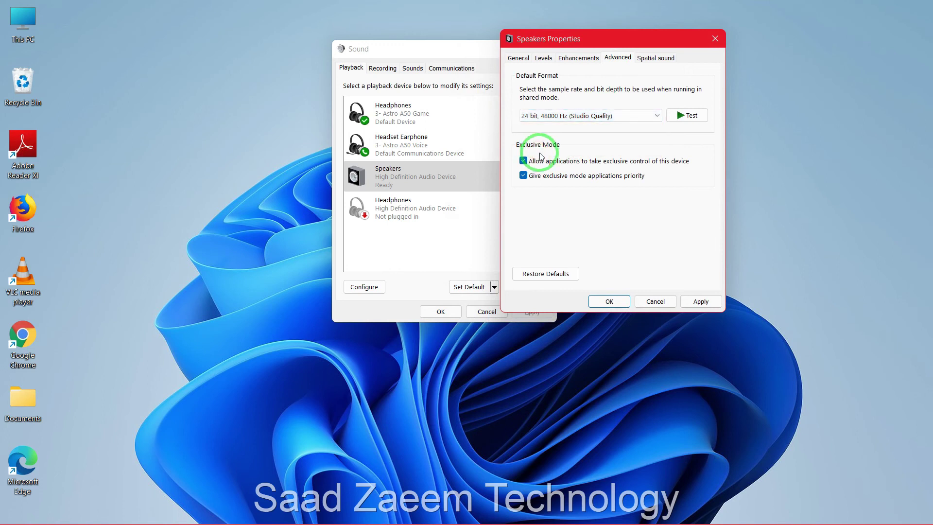
drag(572, 41, 629, 50)
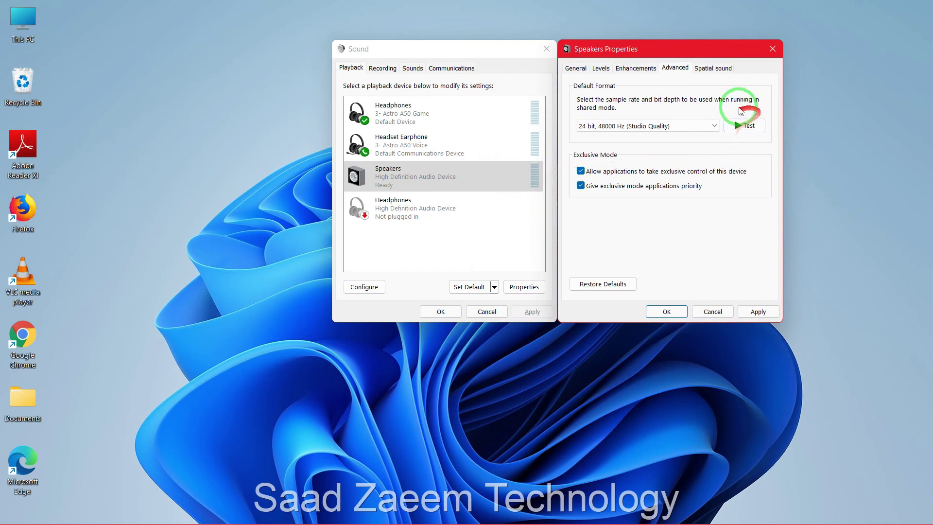
click(747, 125)
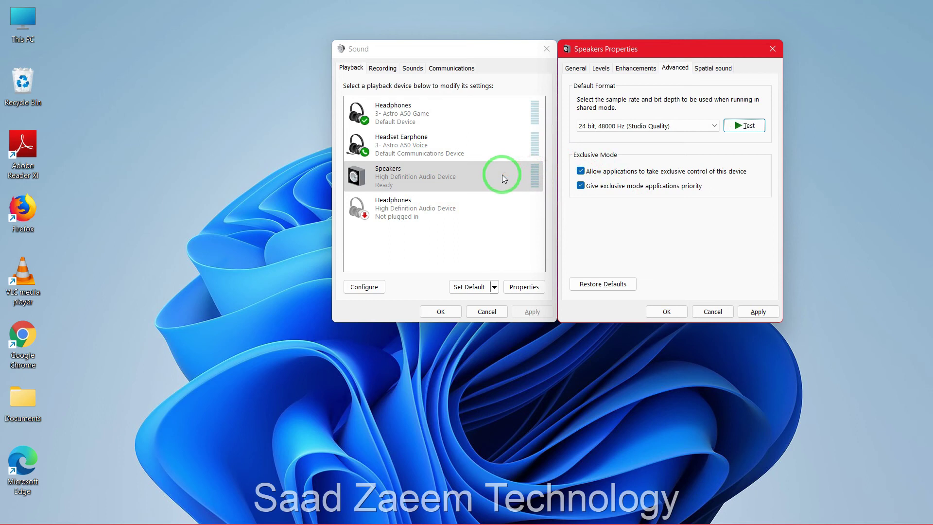
- Try the 24 bit, 44100 Hz (Studio Quality) format with a test sound and the 16 bit, 48000 Hz (DVD Quality) format
click(699, 129)
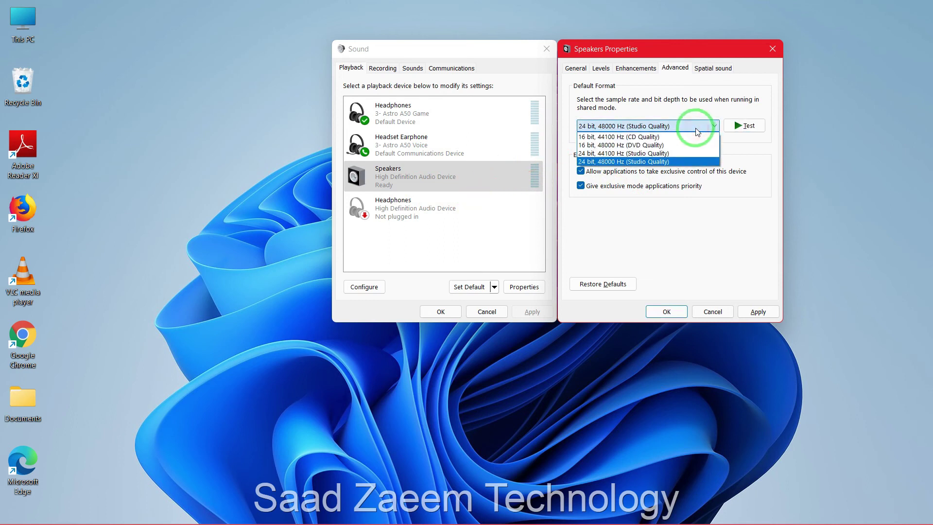
click(662, 154)
click(736, 127)
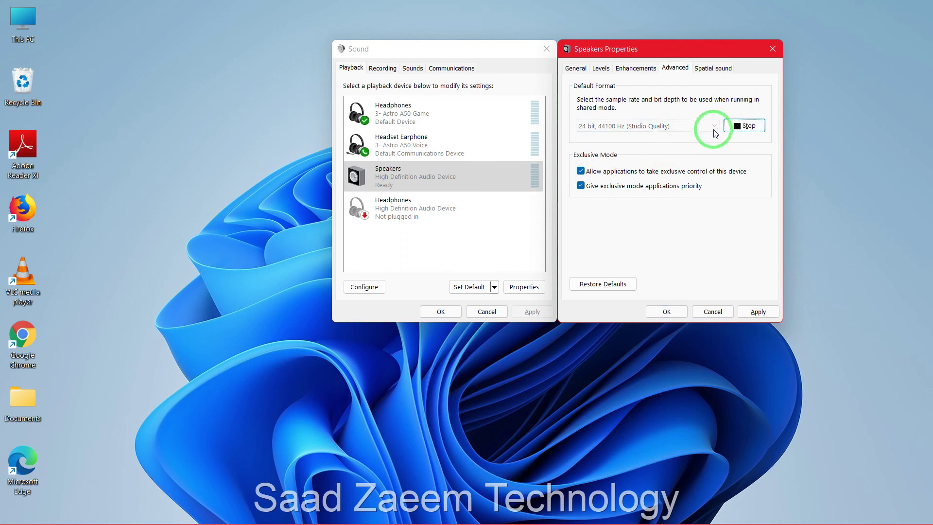
click(712, 129)
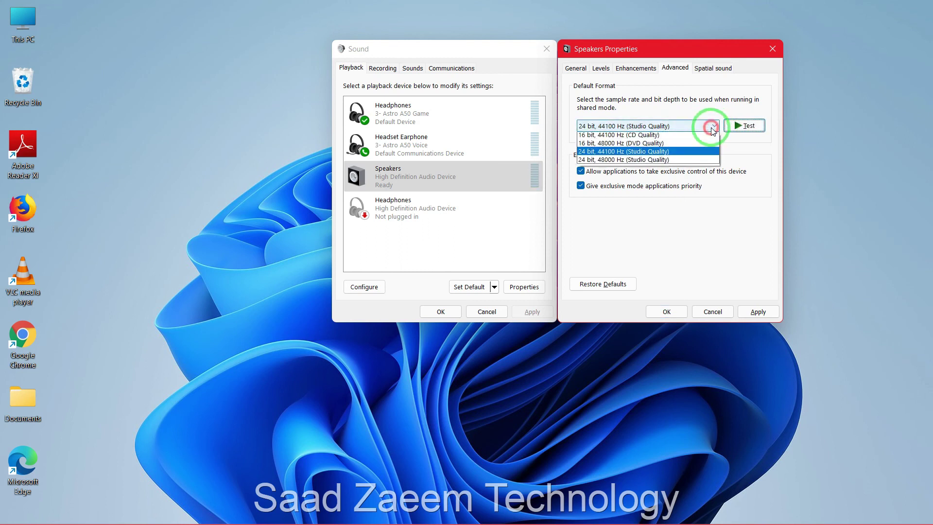
click(682, 145)
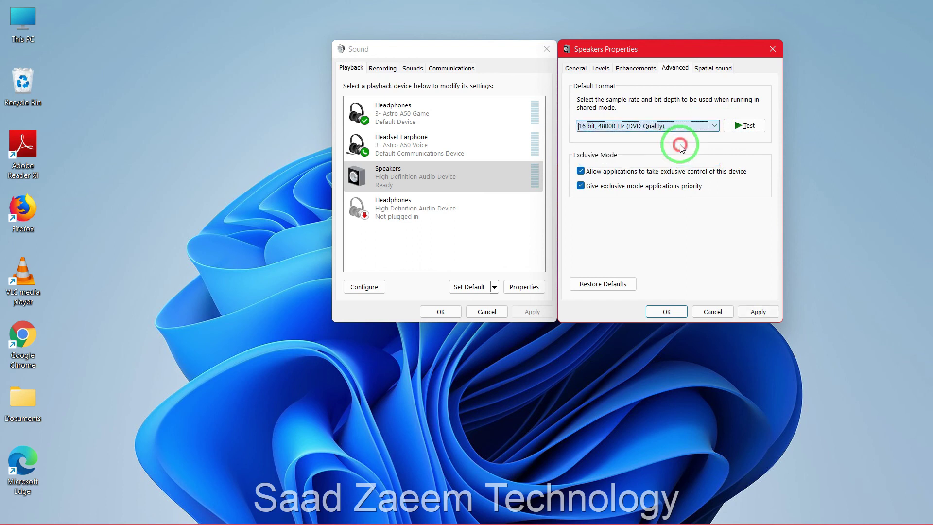
- Return the default format to 24 bit, 48000 Hz (Studio Quality), apply it, and close the Speakers properties and Sound windows
click(687, 127)
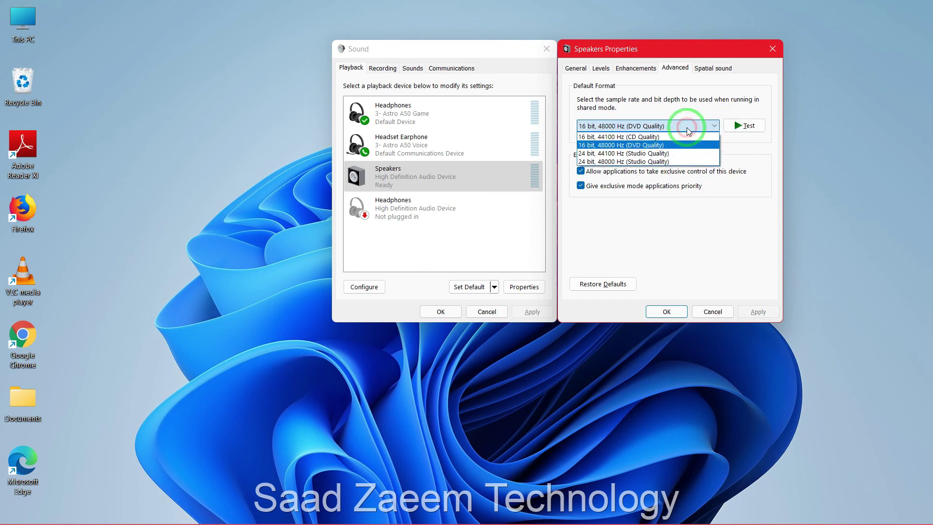
click(675, 160)
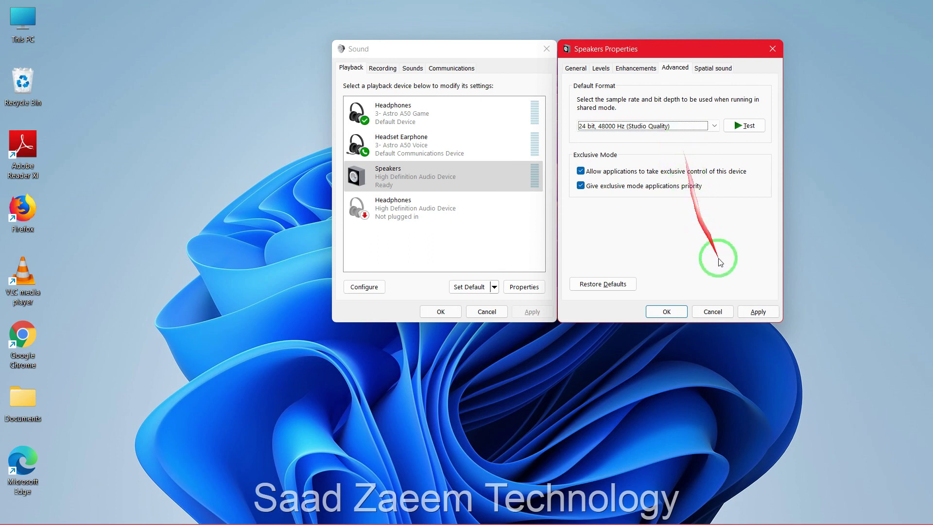
click(758, 312)
click(681, 311)
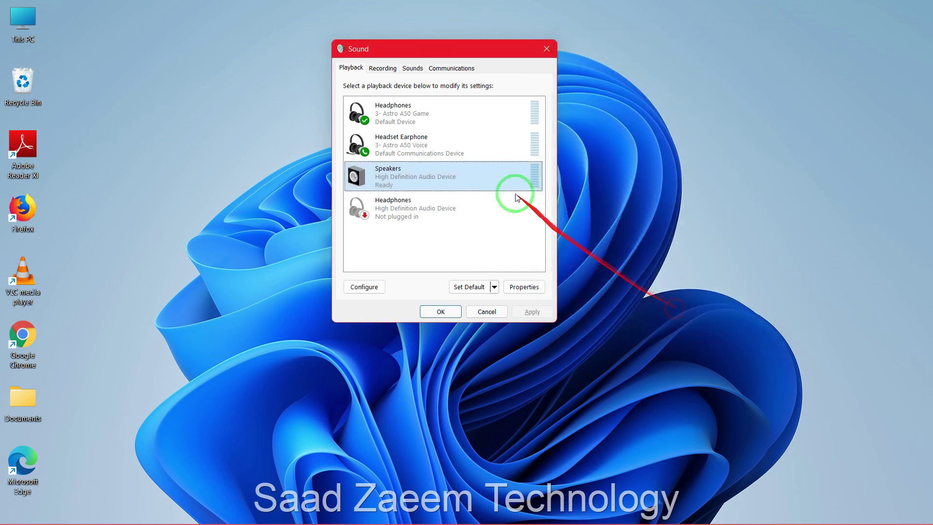
click(547, 47)
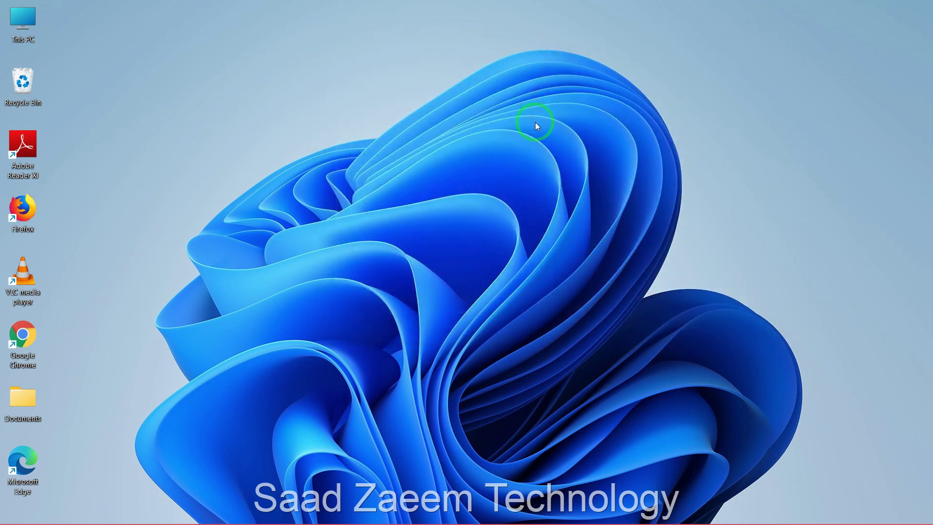